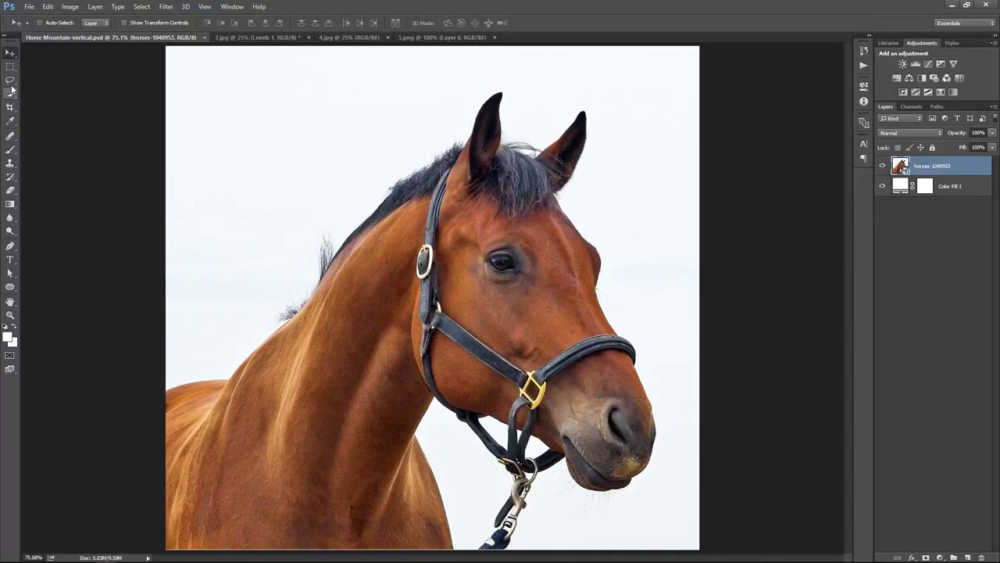
Step: Quick-select the horse's head and neck and mask out the sky background
left_click(10, 93)
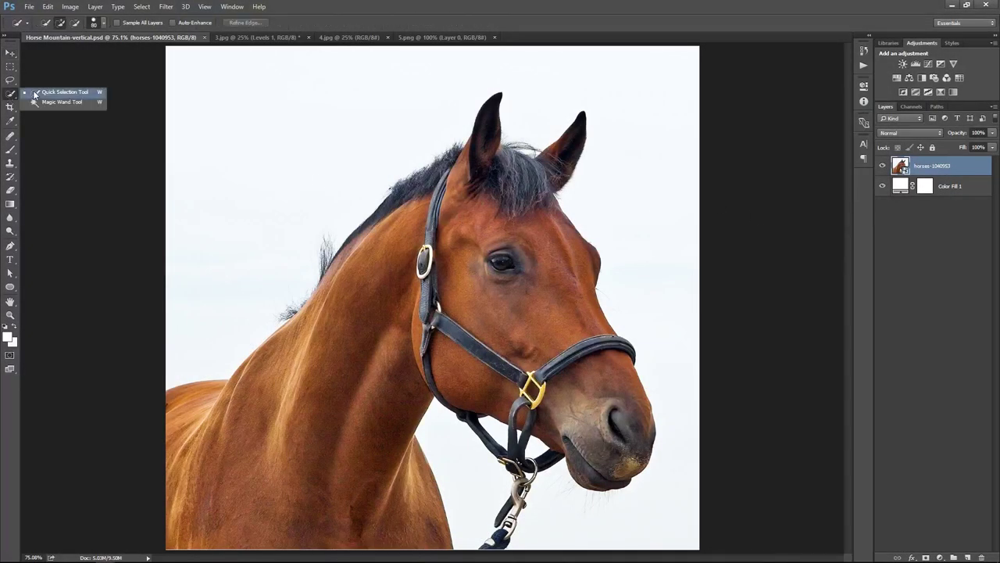
mouse_move(501, 193)
left_mouse_down()
mouse_move(366, 258)
mouse_move(234, 440)
left_mouse_up()
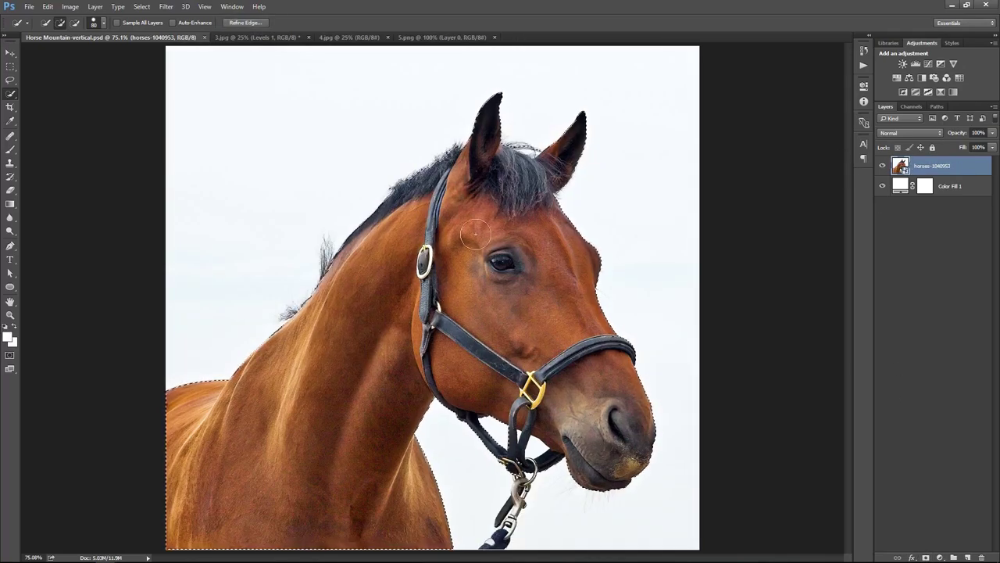
left_click(925, 557)
Step: Refine the mask edges along the mane, face, nose and halter strap, and apply the refinement
right_click(926, 166)
left_click(886, 257)
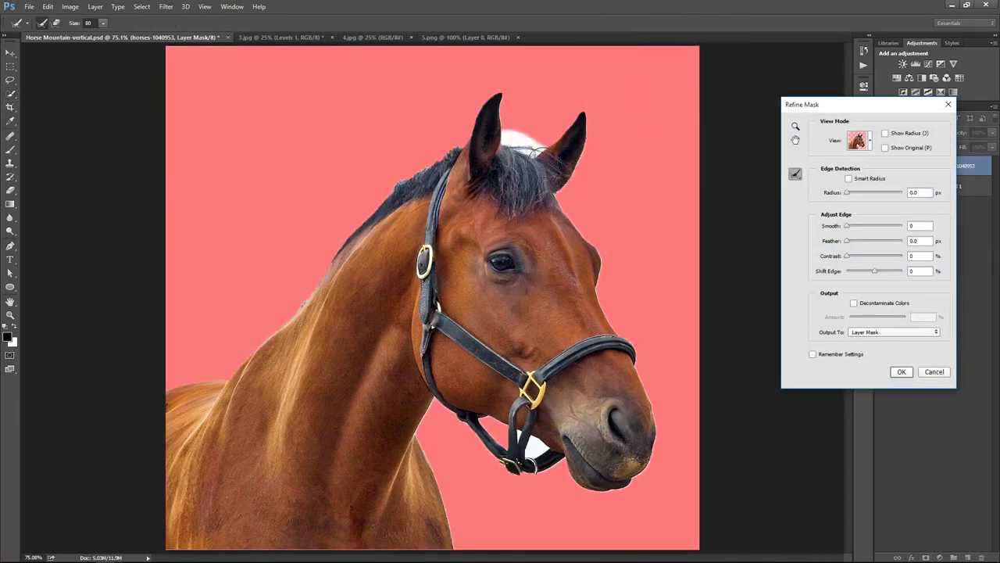
left_click_drag(516, 139, 297, 300)
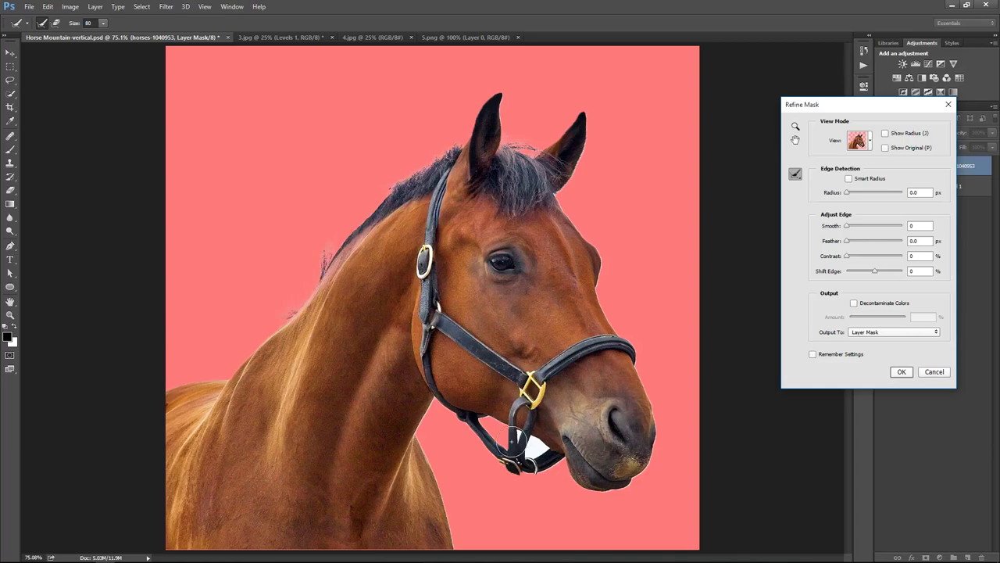
left_click_drag(545, 473, 513, 432)
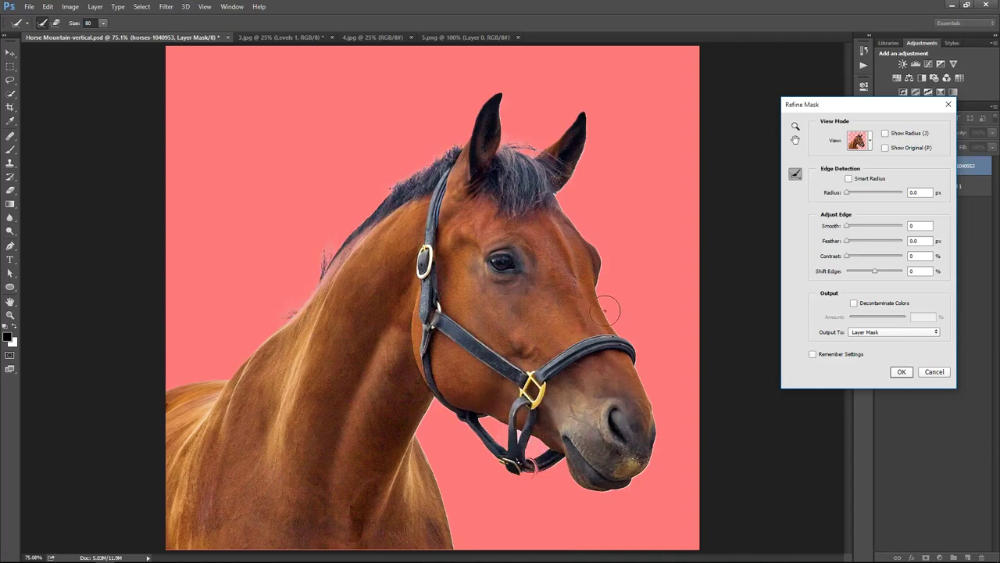
left_click_drag(606, 311, 597, 225)
left_click_drag(632, 361, 666, 434)
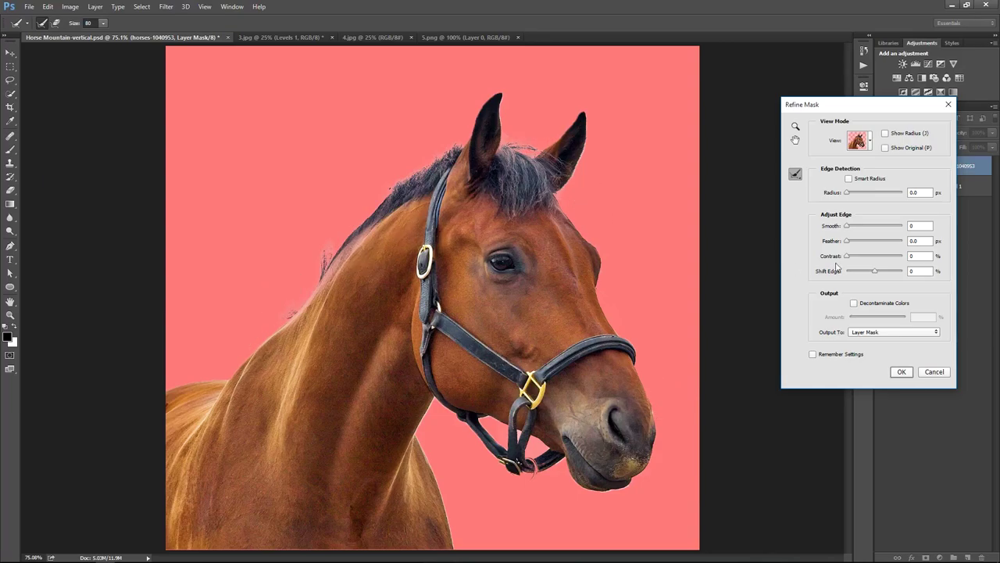
left_click_drag(515, 495, 489, 546)
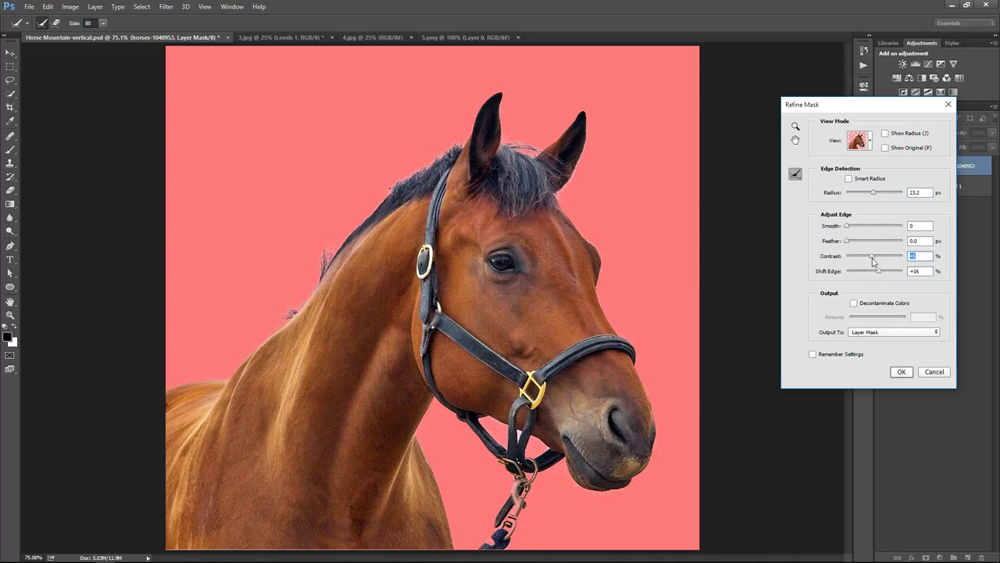
mouse_move(847, 226)
left_mouse_down()
mouse_move(853, 246)
mouse_move(848, 227)
left_mouse_up()
left_click(899, 368)
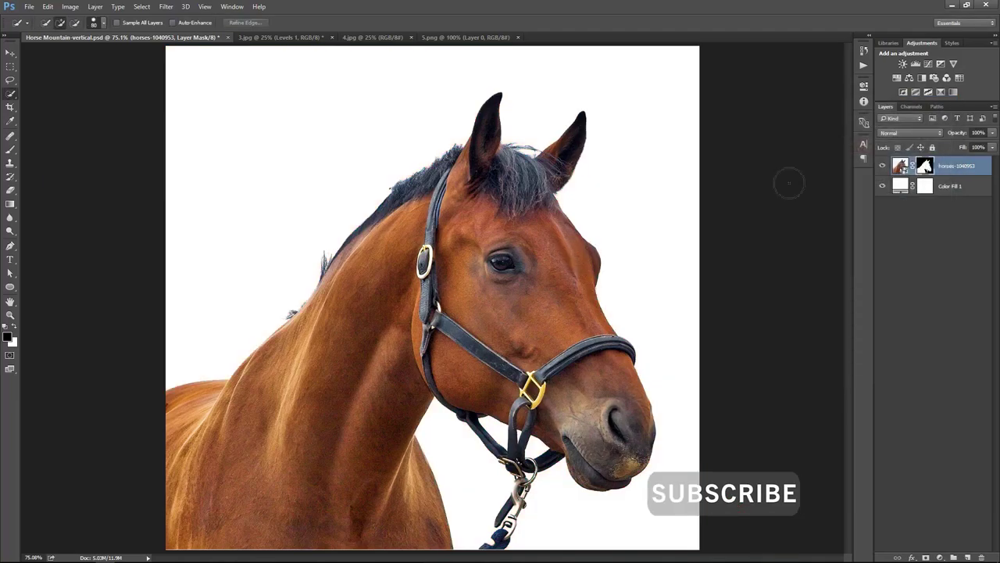
Step: Bring in the 3.jpg mountains, clip them to the horse, and position them to fill its silhouette
key("v")
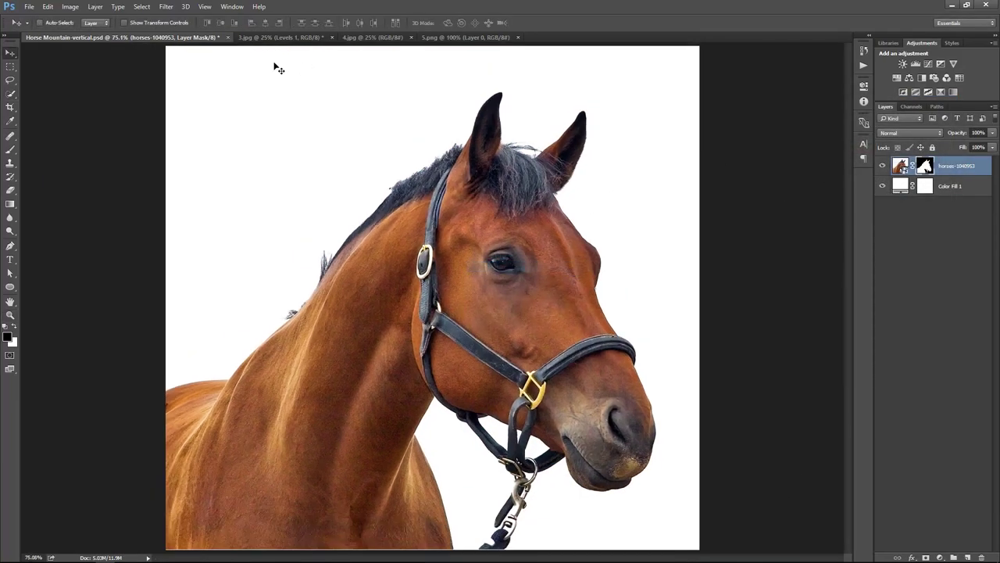
left_click(280, 36)
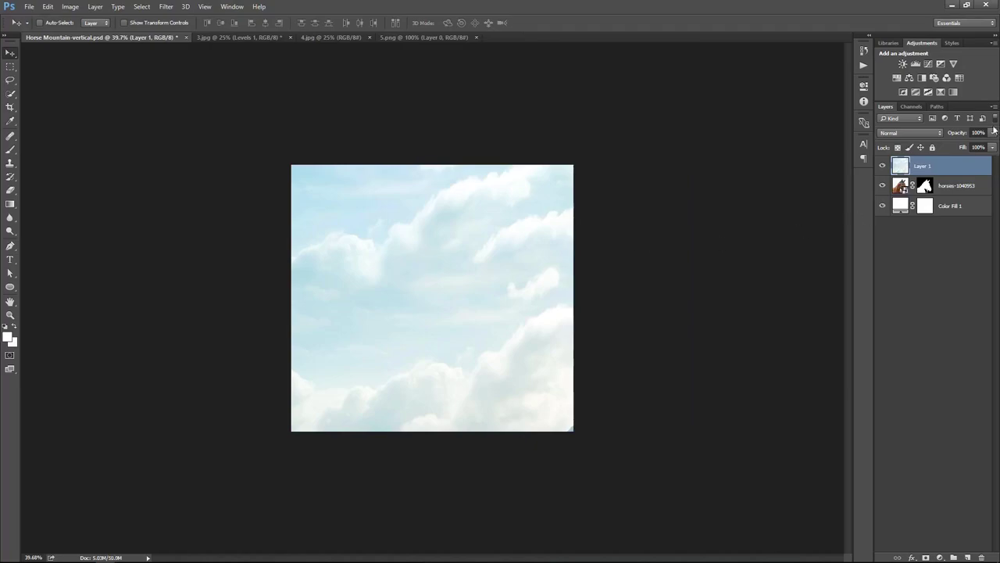
right_click(939, 166)
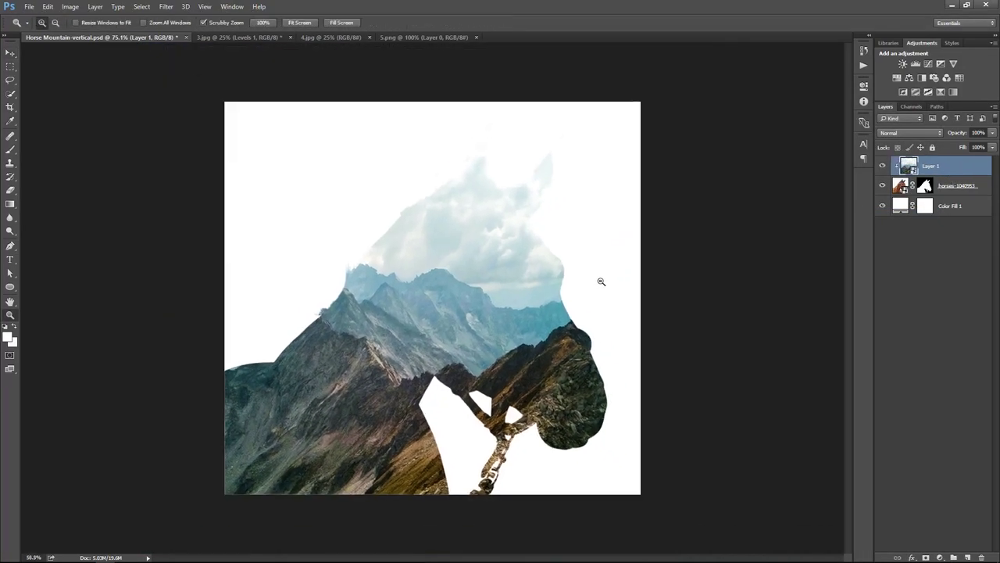
mouse_move(569, 347)
left_mouse_down()
mouse_move(551, 296)
mouse_move(550, 369)
mouse_move(532, 324)
mouse_move(534, 334)
left_mouse_up()
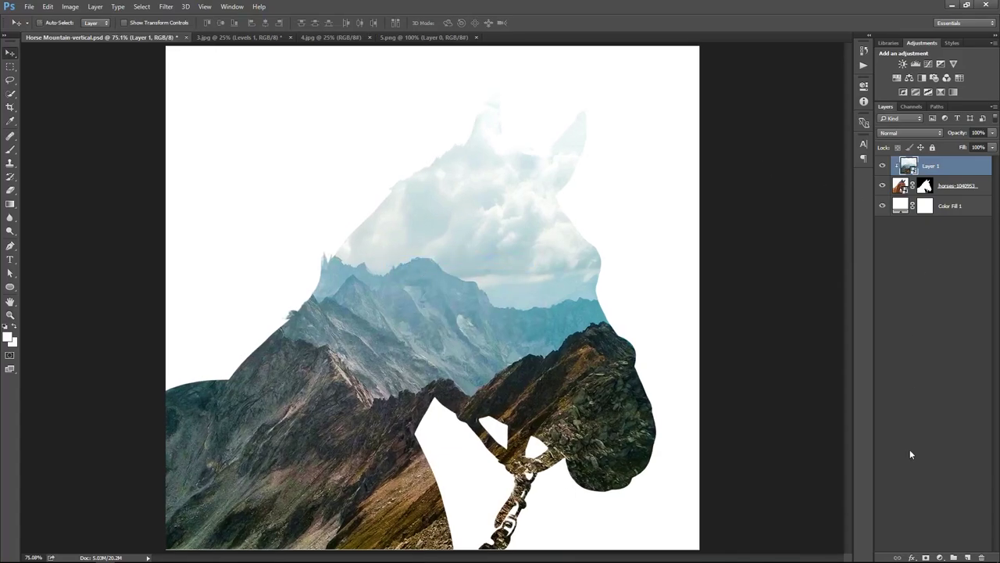
Step: Duplicate the mountain layer as a backup and add a layer mask to Layer 1
left_click_drag(930, 165, 968, 557)
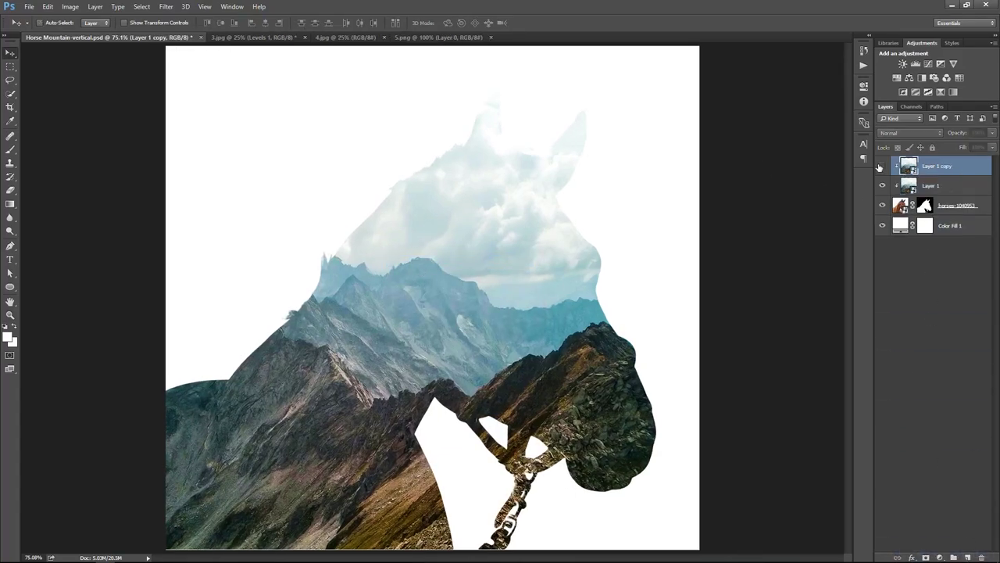
left_click(947, 186)
left_click(925, 555)
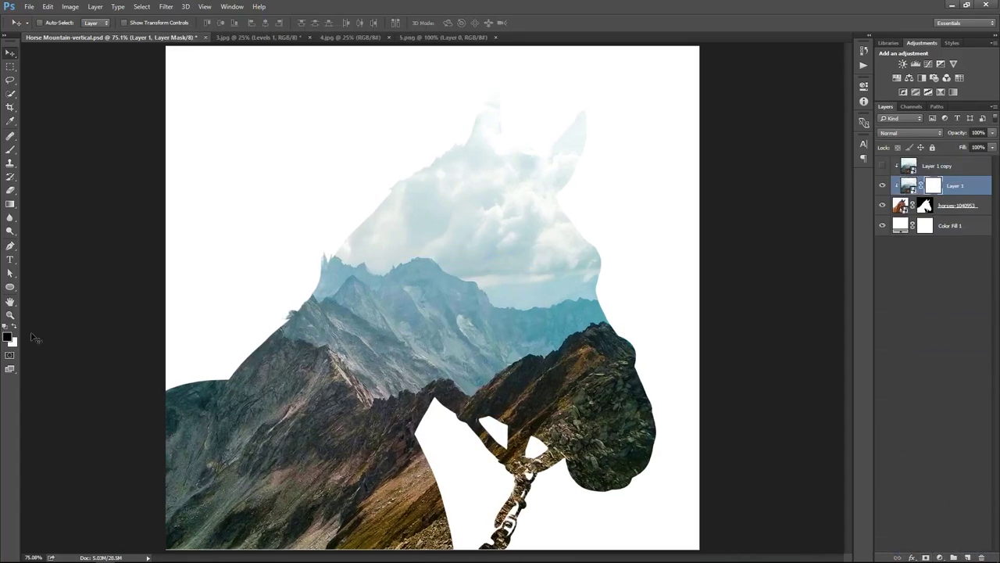
Step: Fade the mountains with mask gradients to reveal the horse's muzzle and head
left_click(10, 203)
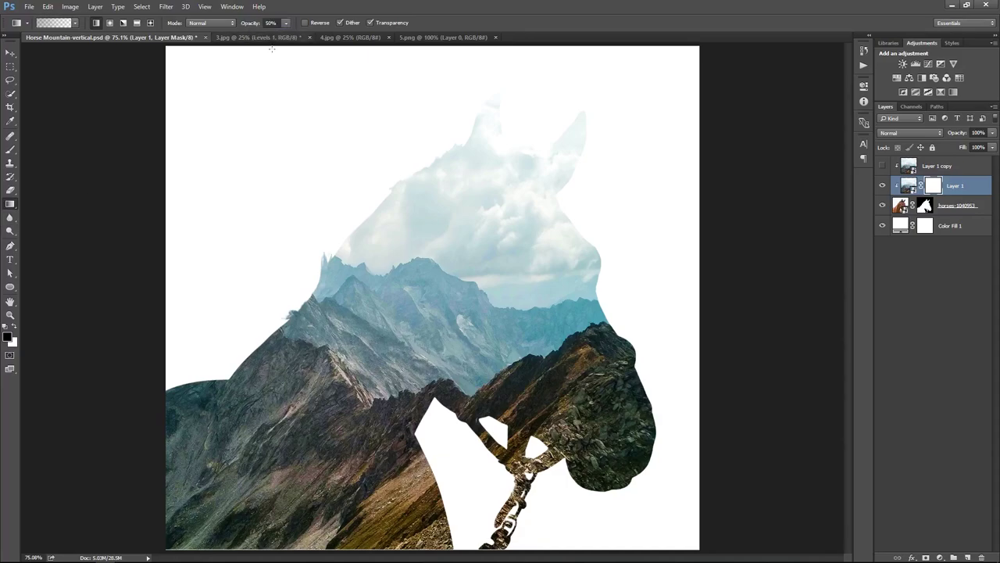
left_click_drag(295, 381, 248, 523)
left_click_drag(630, 441, 551, 365)
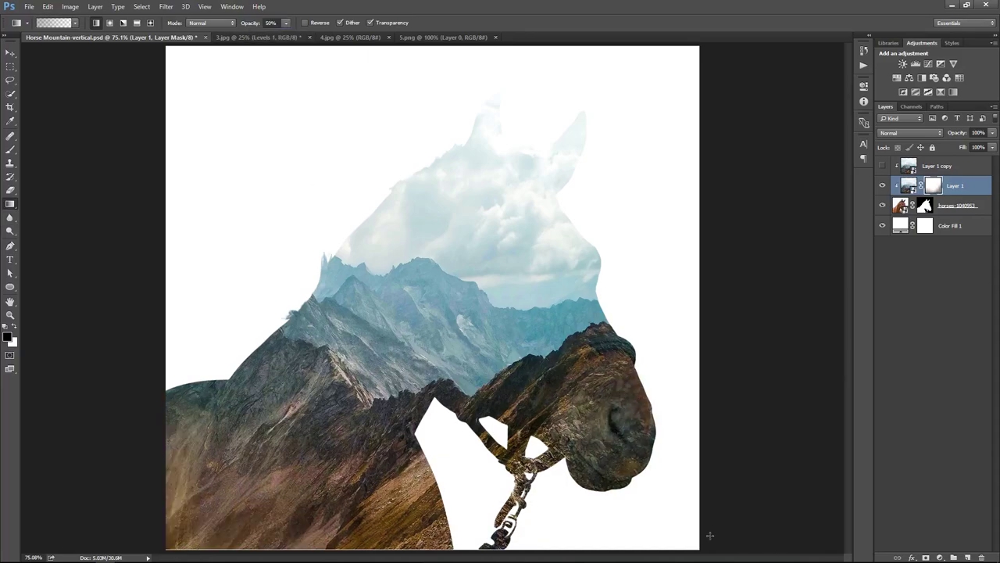
left_click_drag(709, 535, 339, 227)
left_click_drag(583, 272, 539, 368)
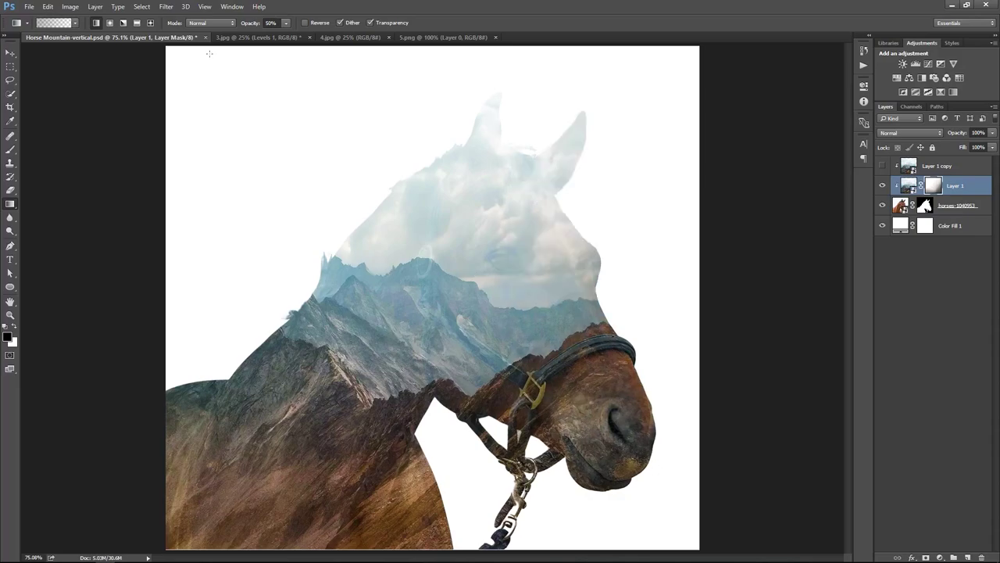
left_click_drag(373, 274, 625, 270)
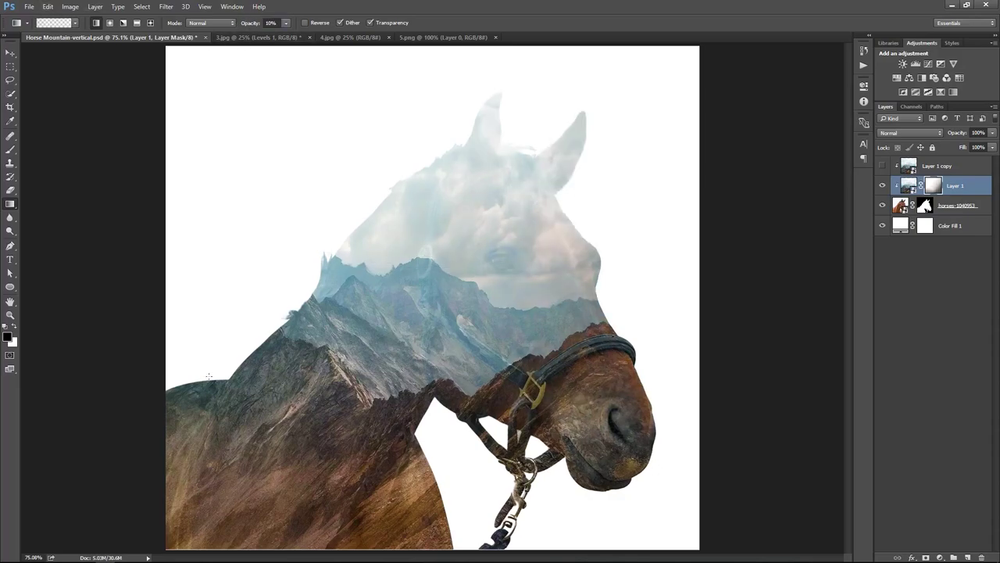
left_click_drag(398, 180, 428, 332)
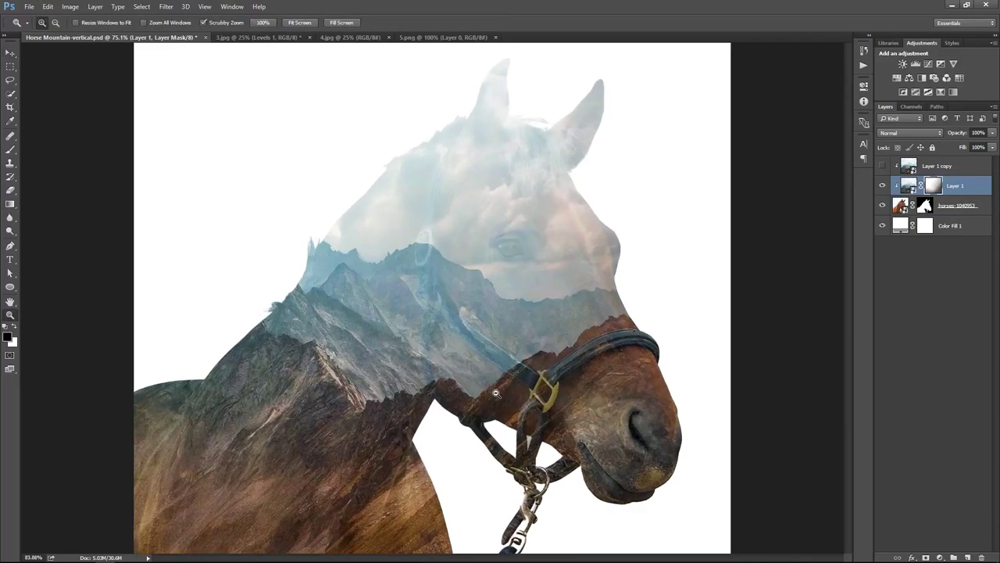
left_click_drag(448, 265, 461, 271)
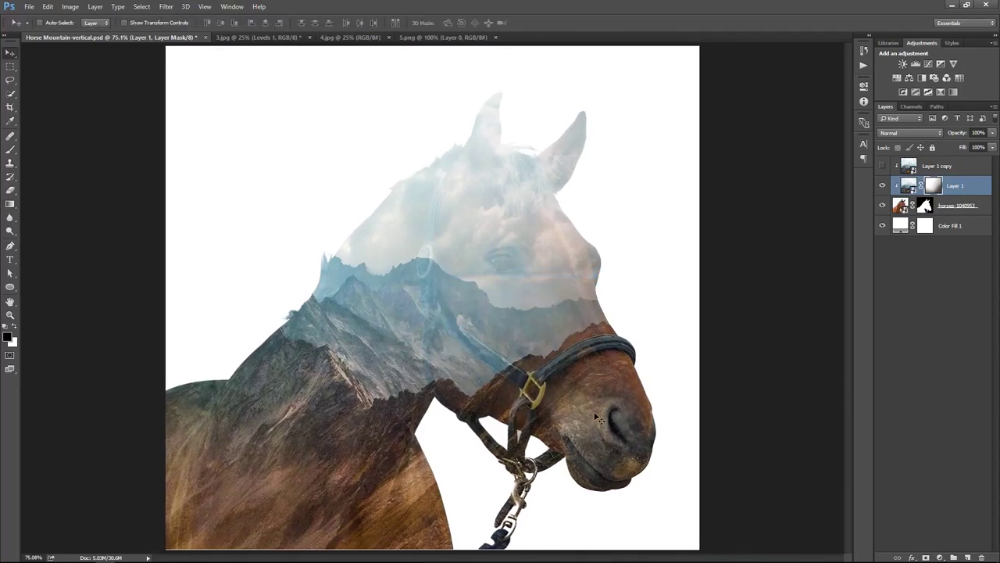
key("g")
Step: Brush the mask around the horse's eye with a small soft brush, then select the spare copy
key("b")
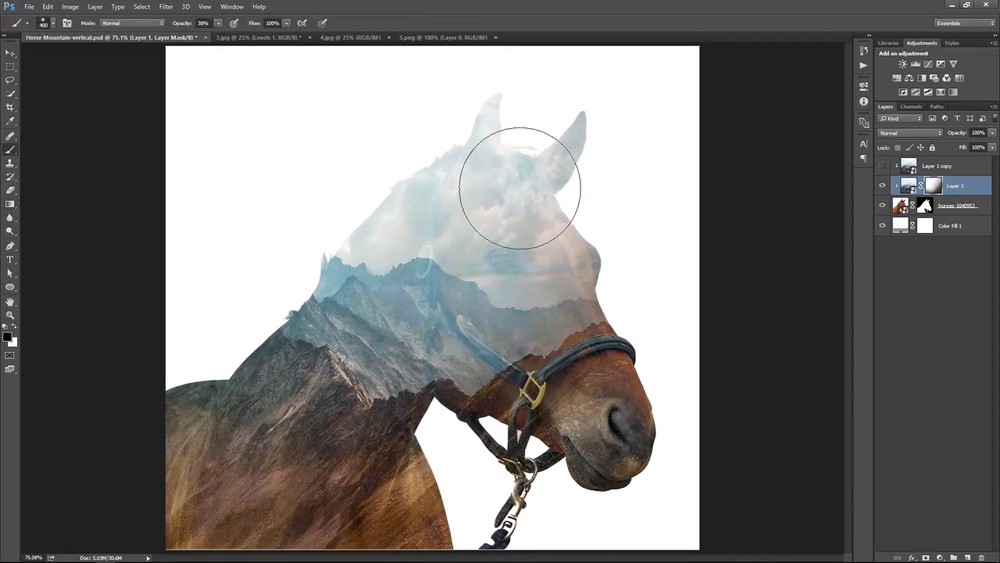
key("bracketleft")
key("bracketleft")
key("bracketleft")
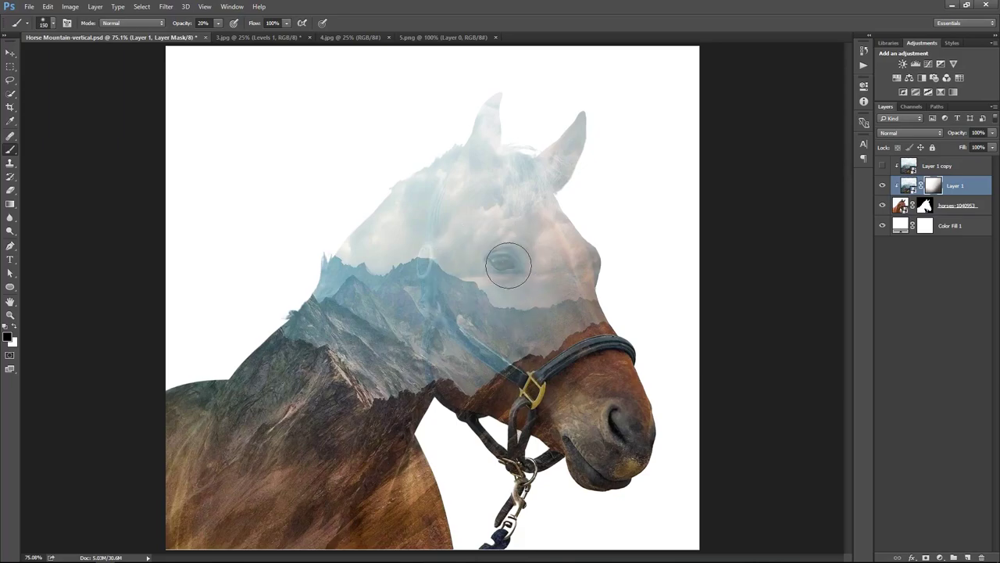
left_click_drag(507, 261, 555, 295)
key("x")
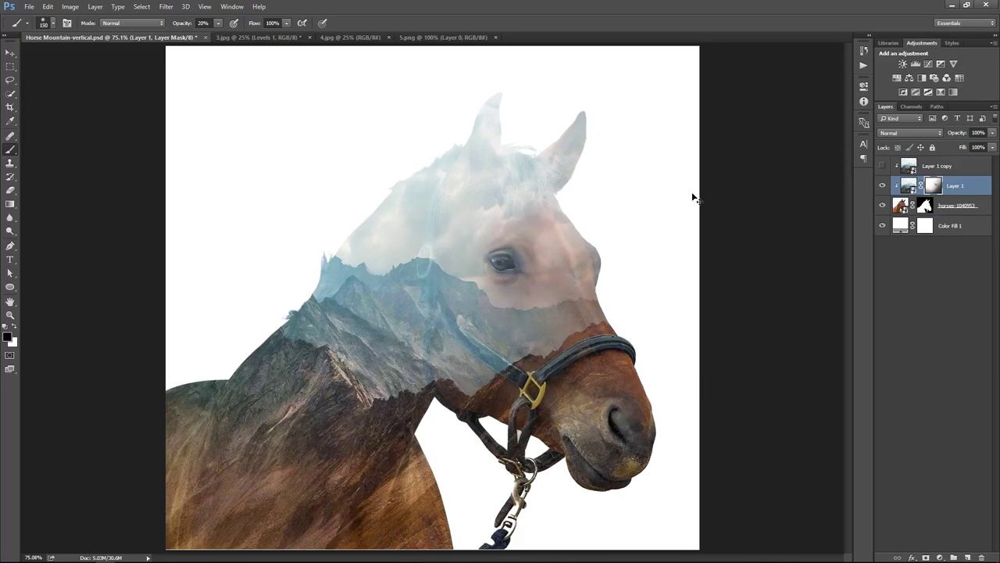
left_click_drag(529, 228, 606, 336)
left_click_drag(515, 268, 620, 318)
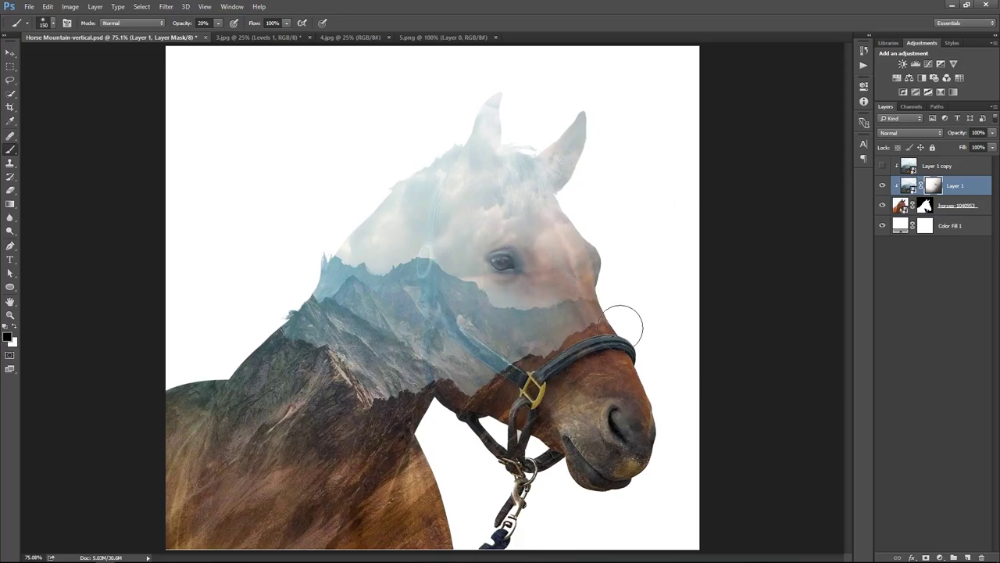
key("bracketright")
key("bracketright")
key("bracketright")
key("x")
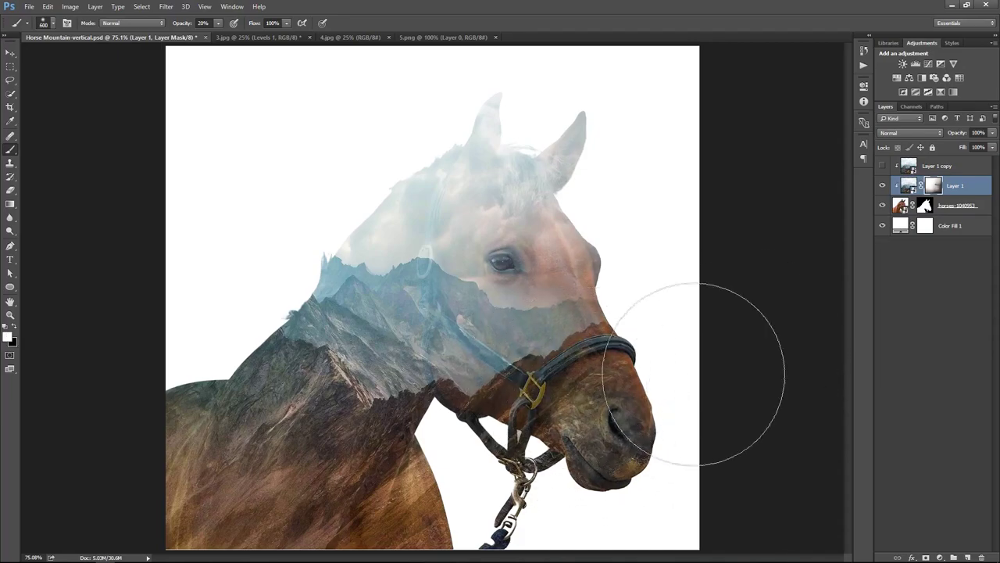
key("v")
left_click(963, 166)
Step: Delete the spare mountain copy and bring in the 4.jpg clouds, scaled down to fit the head
key("Delete")
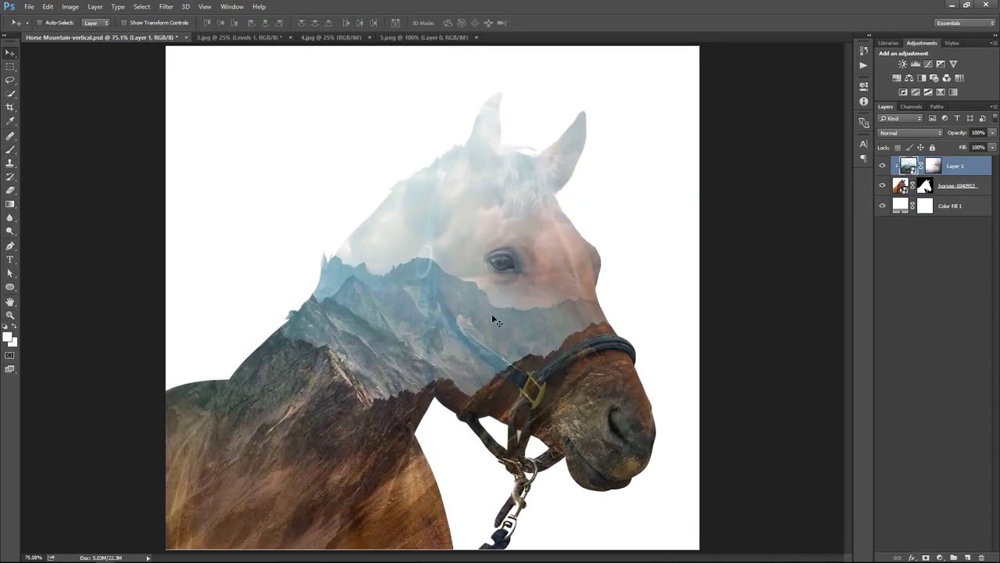
left_click(323, 37)
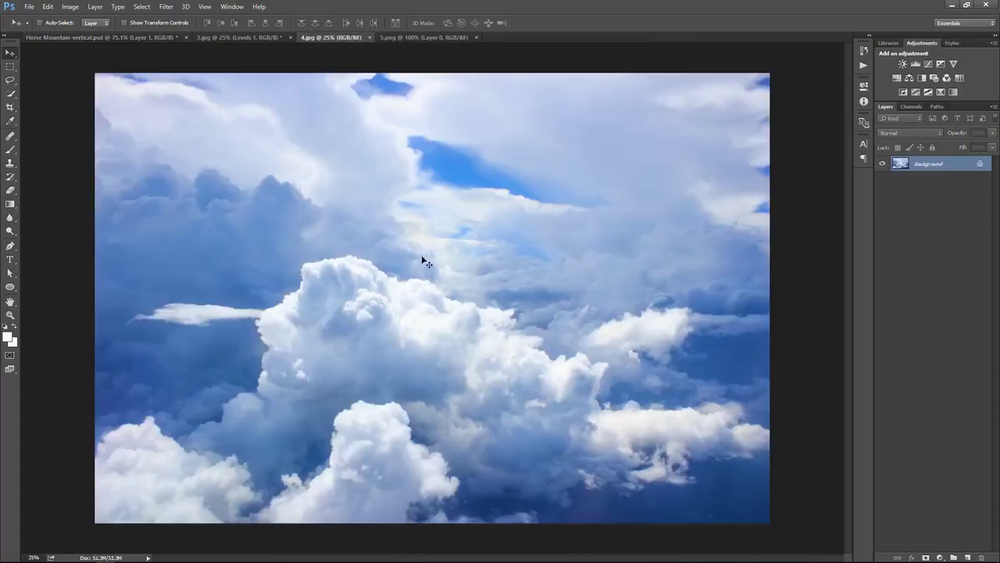
mouse_move(421, 255)
left_mouse_down()
mouse_move(368, 161)
mouse_move(591, 368)
left_mouse_up()
key("ctrl+t")
left_click_drag(625, 406, 371, 231)
key("Return")
Step: Clip the clouds into the horse, move them over the head, and add a layer mask
key("ctrl+0")
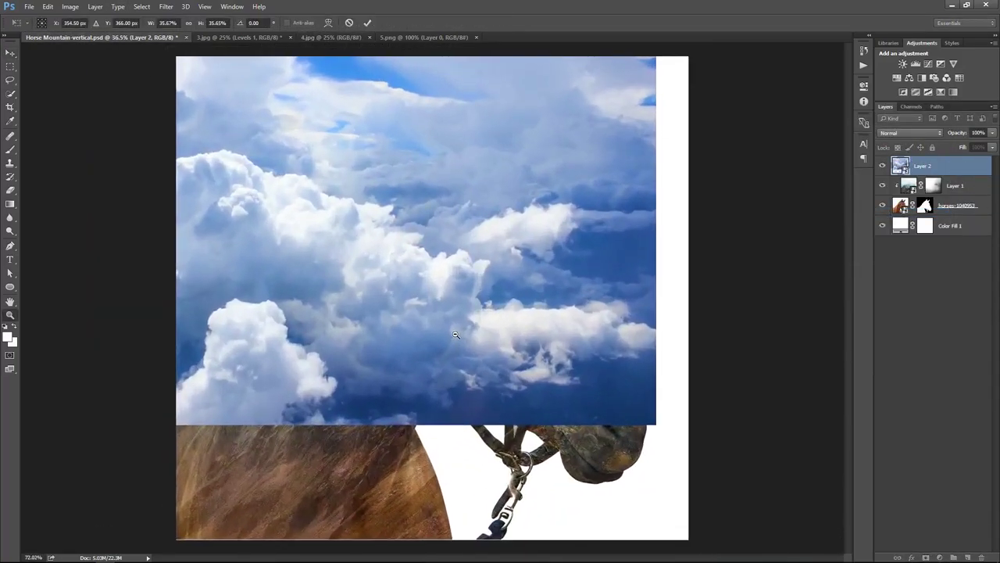
key("ctrl+alt+g")
mouse_move(516, 254)
left_mouse_down()
mouse_move(559, 261)
mouse_move(559, 252)
left_mouse_up()
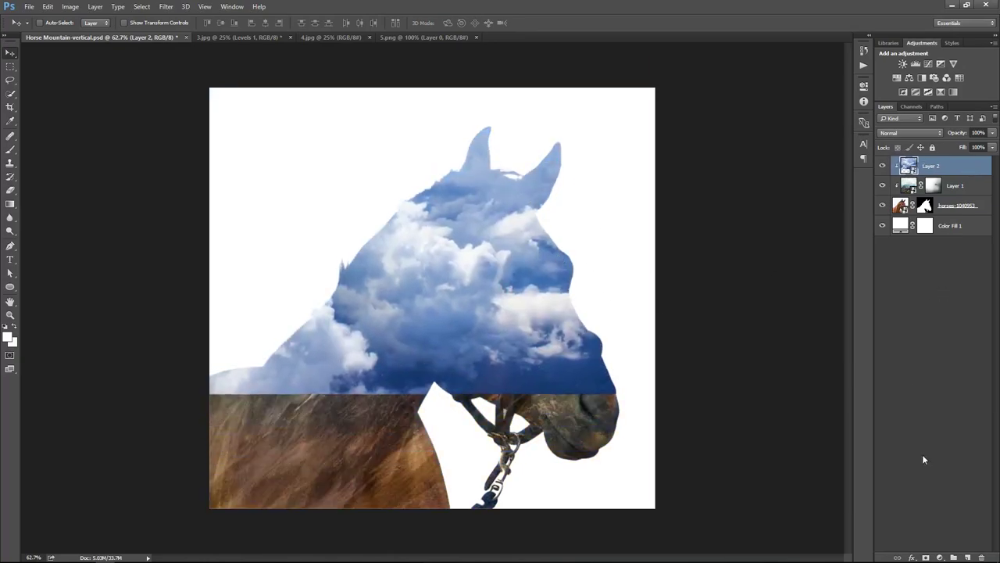
left_click(926, 557)
Step: Fade the clouds with 100%-opacity mask gradients to reveal the horse's face
key("g")
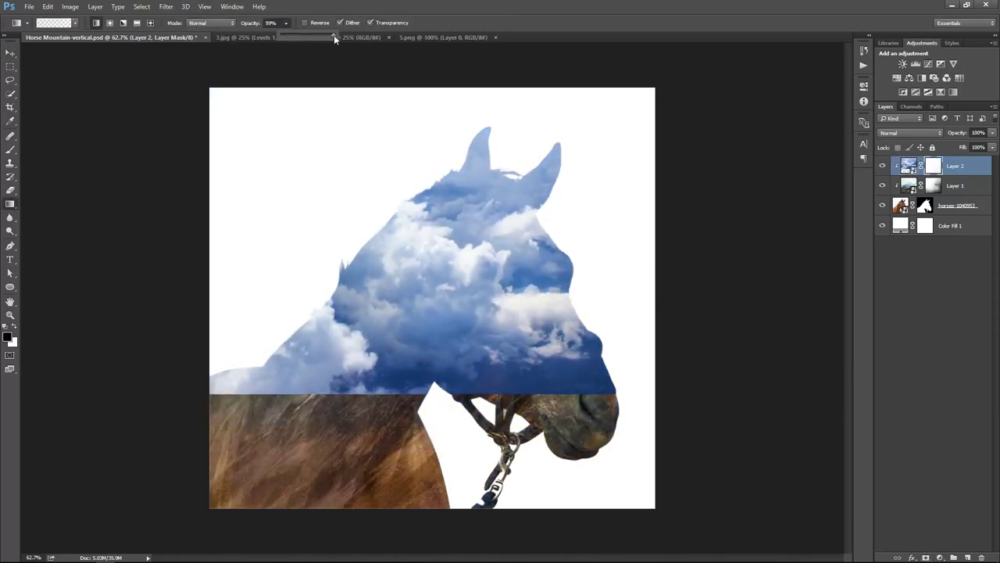
left_click_drag(333, 34, 338, 34)
left_click_drag(438, 234, 516, 328)
mouse_move(406, 234)
left_mouse_down()
mouse_move(297, 368)
mouse_move(541, 340)
left_mouse_up()
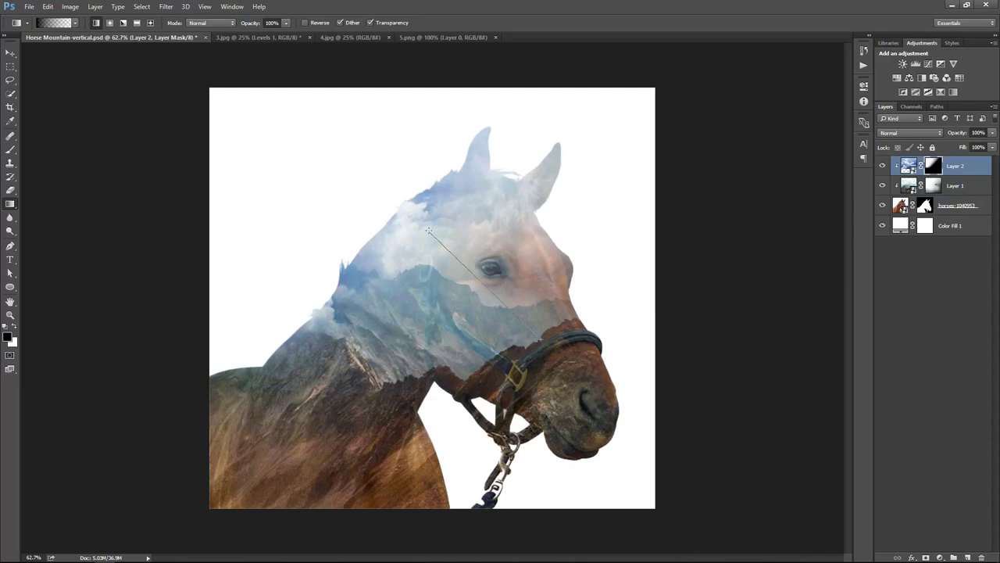
Step: Release Layer 2 from its clipping and brush its mask black to fade the top clouds to white
key("b")
key("x")
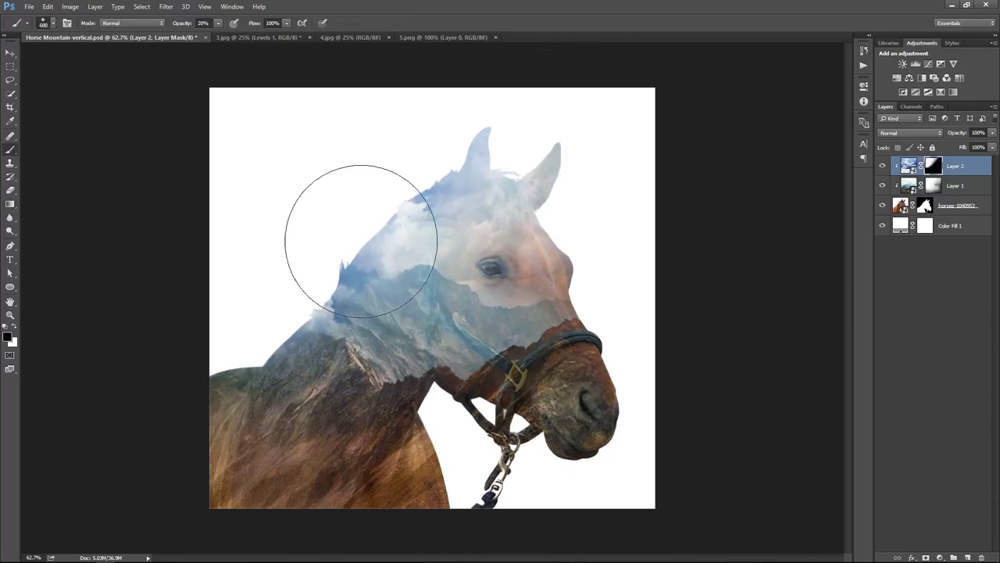
left_click_drag(223, 37, 266, 36)
key("x")
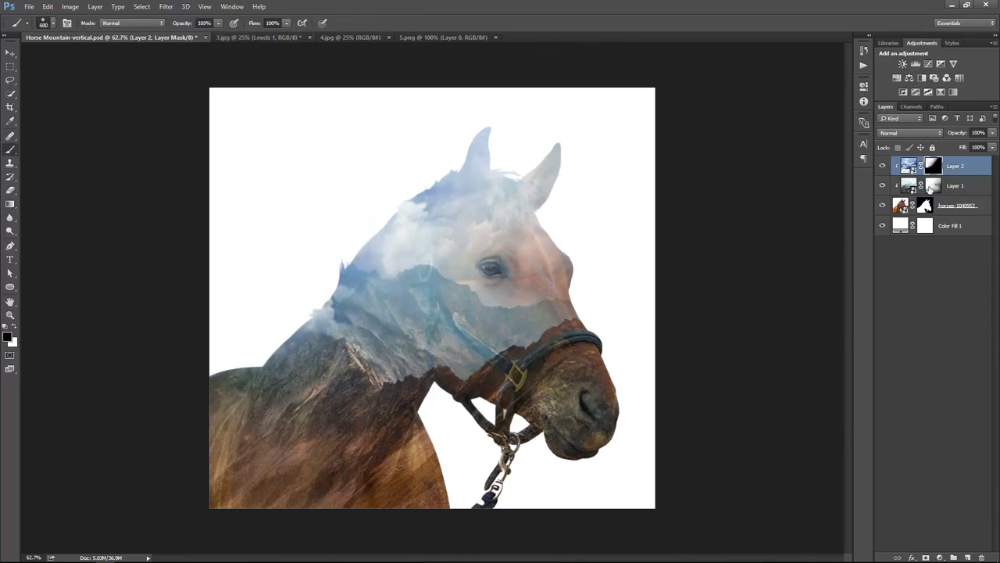
key("ctrl+alt+g")
key("x")
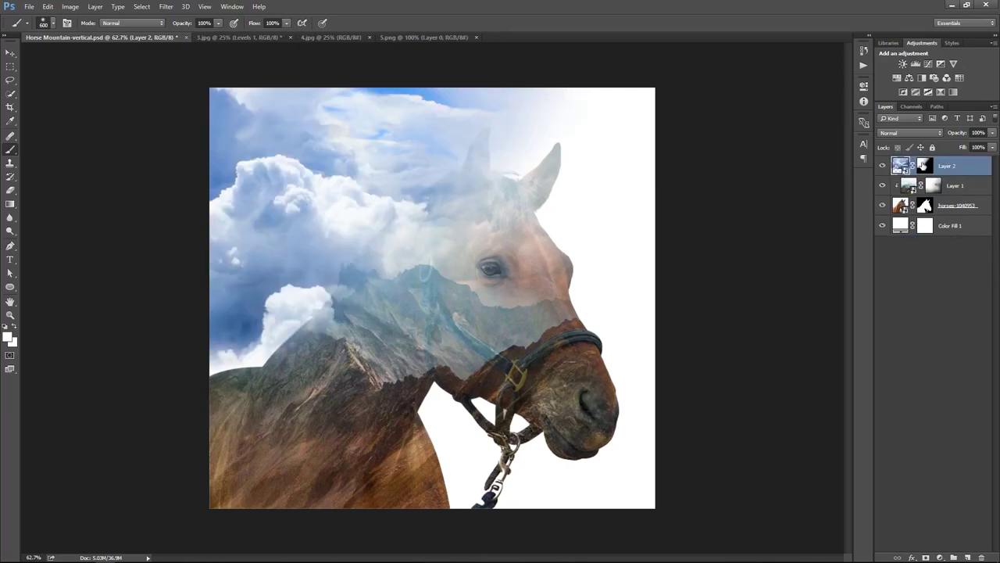
left_click(923, 164)
key("x")
mouse_move(536, 123)
left_mouse_down()
mouse_move(375, 89)
mouse_move(234, 86)
left_mouse_up()
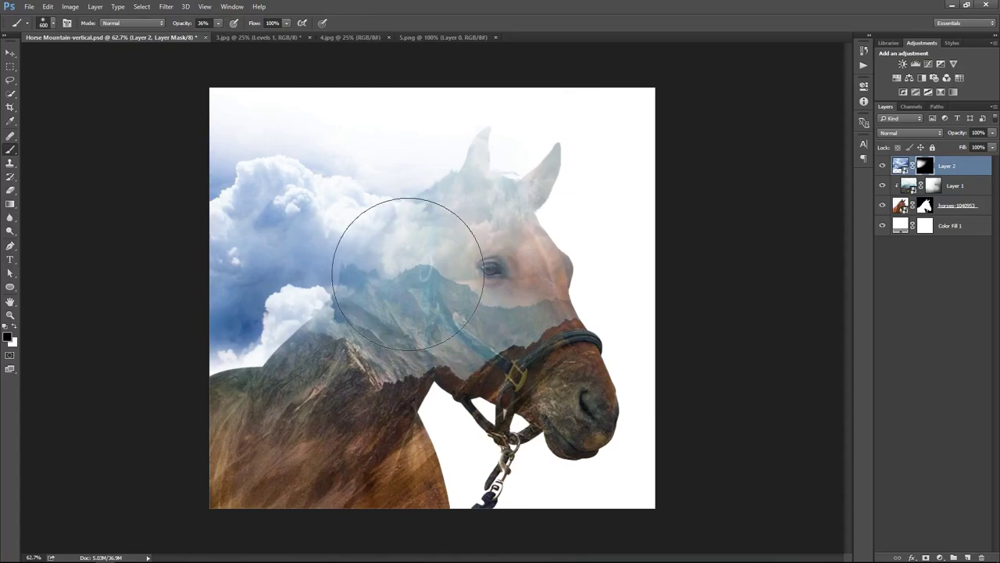
key("x")
key("x")
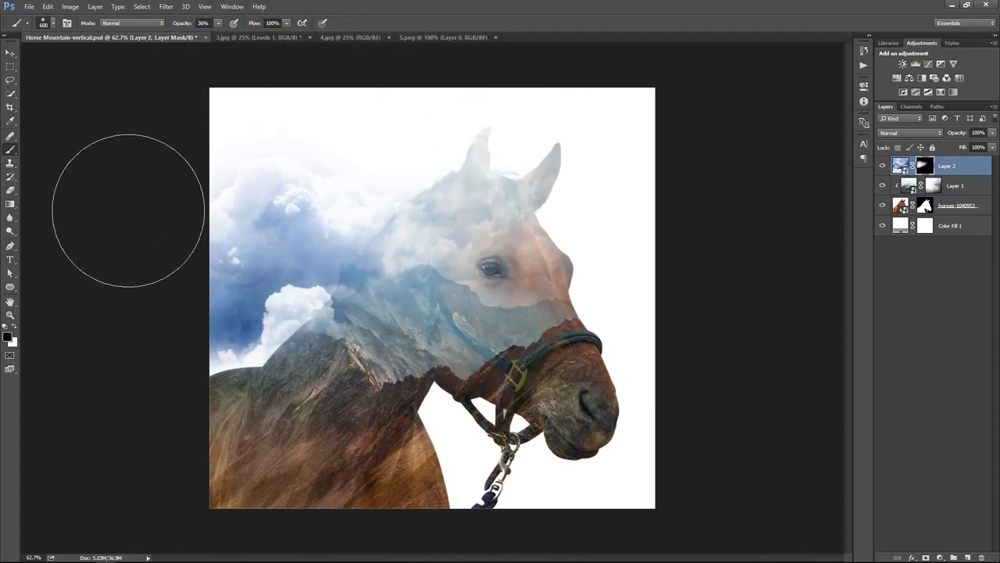
Step: Zoom in and paint white with a smaller brush to bring clouds back into the left sky
key("z")
left_click(278, 232)
key("b")
key("bracketleft")
key("bracketleft")
key("x")
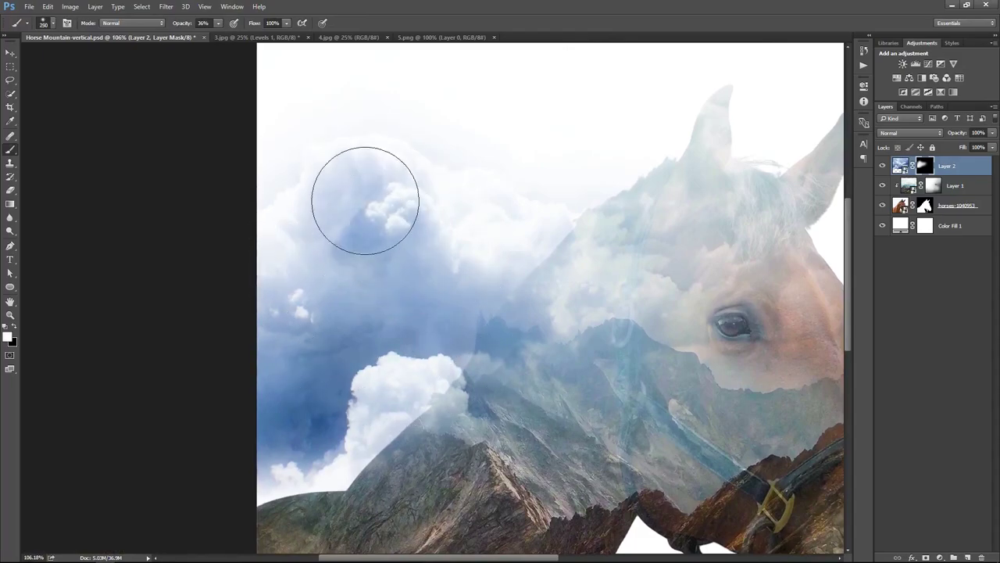
left_click_drag(364, 196, 347, 197)
key("x")
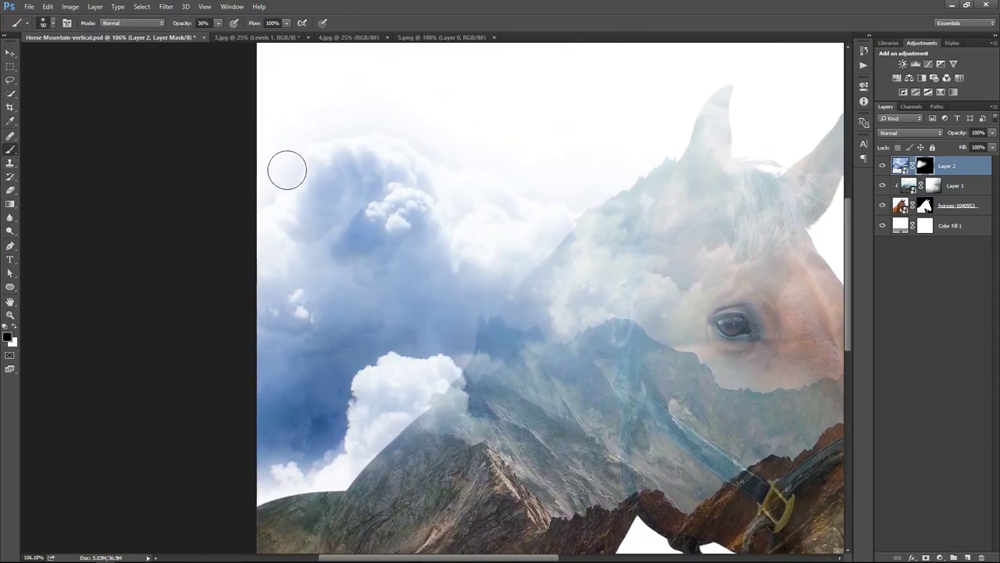
scroll(495, 201, "down", 3)
scroll(536, 224, "up", 1)
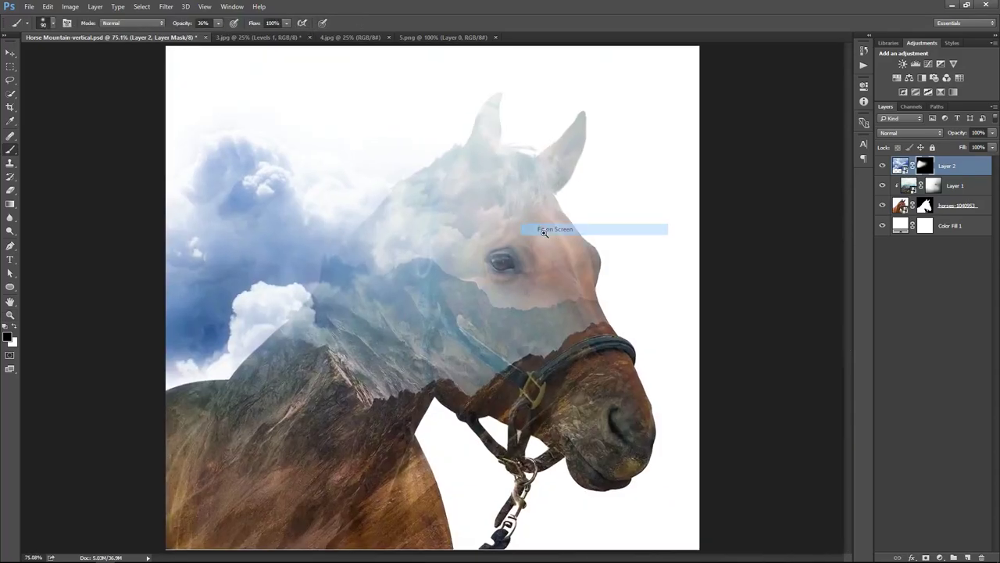
Step: Paint Layer 1's mask with an 800 px brush to reveal the horse's ears and mane
left_click(882, 185)
left_click(924, 206)
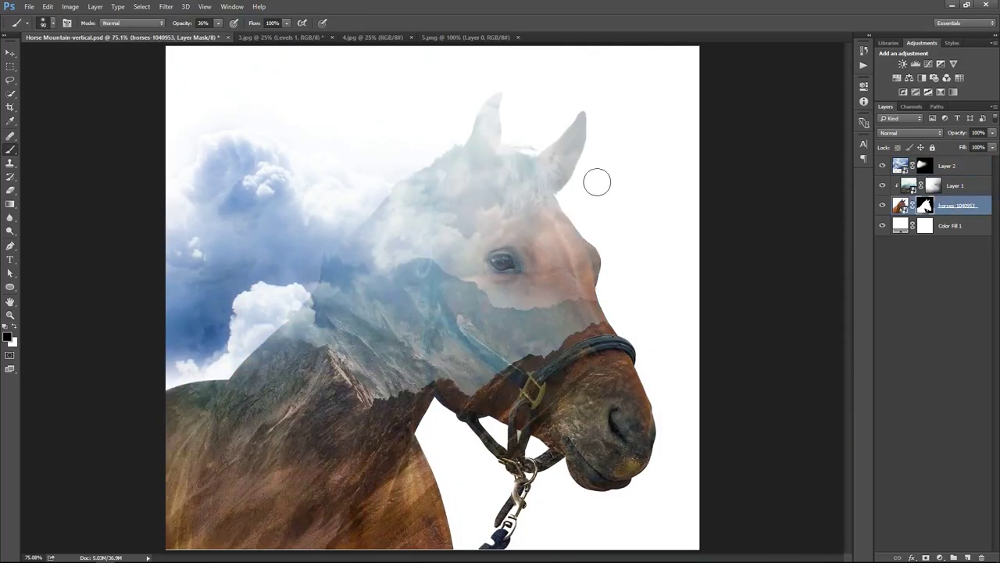
key("bracketright")
key("bracketright")
key("bracketright")
left_click(538, 119)
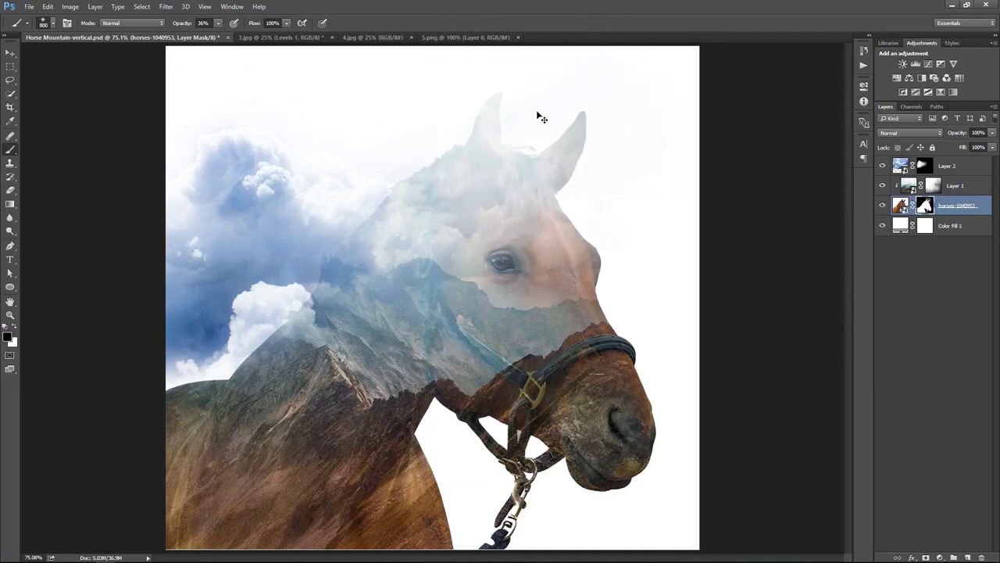
left_click(950, 185)
left_click_drag(591, 133, 714, 112)
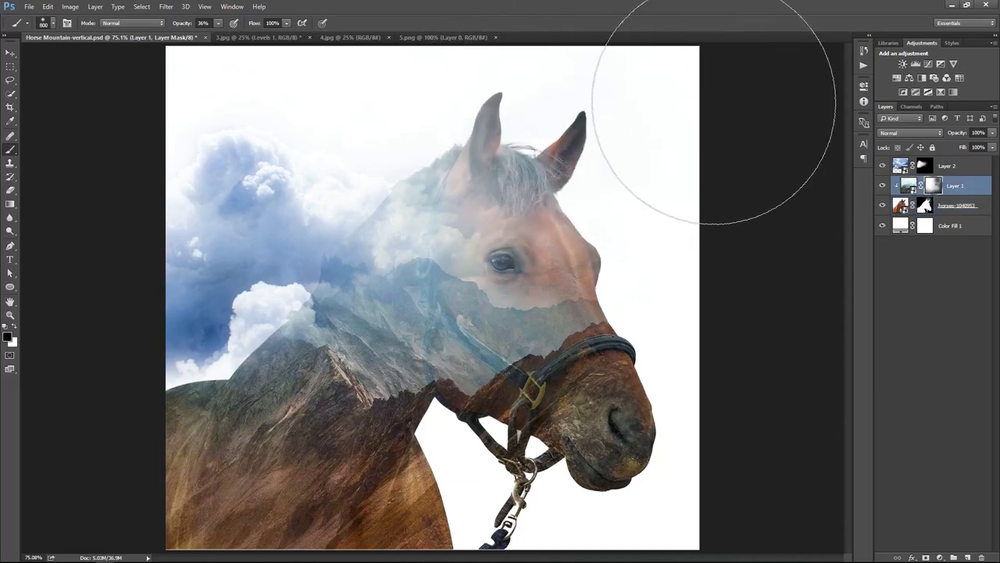
Step: Select Layer 1 and duplicate it with Ctrl+J
key("v")
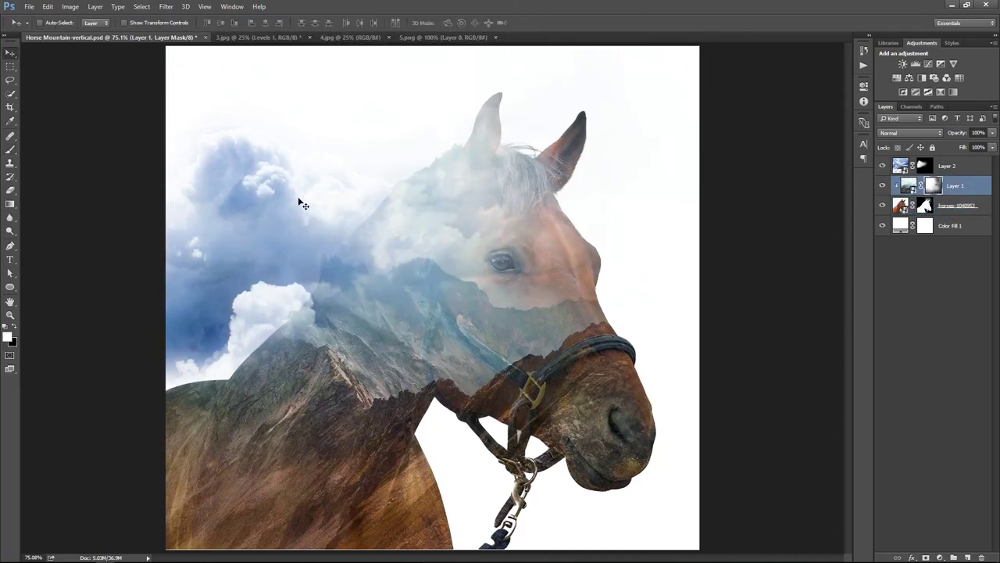
key("alt+bracketright")
left_click(960, 188)
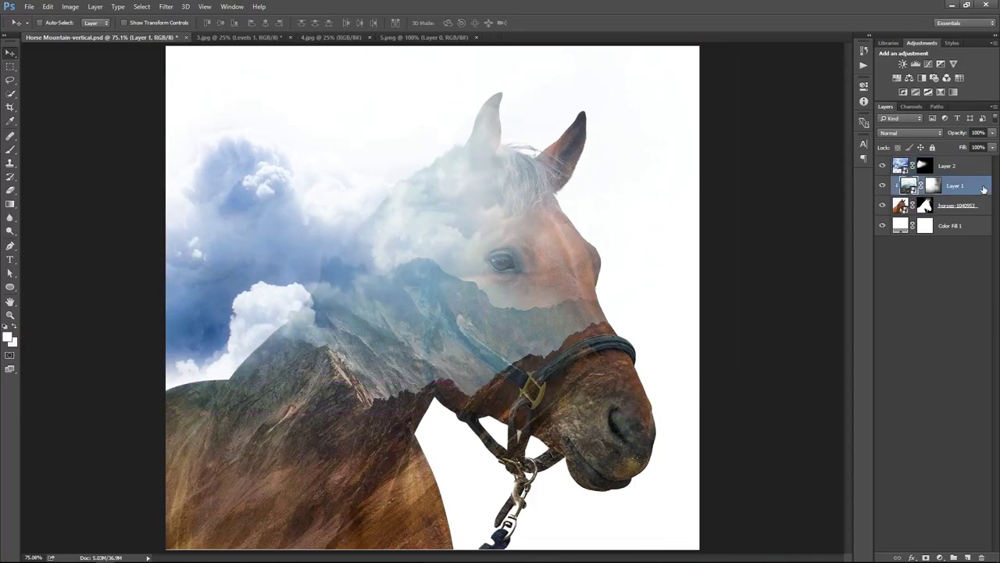
key("ctrl+j")
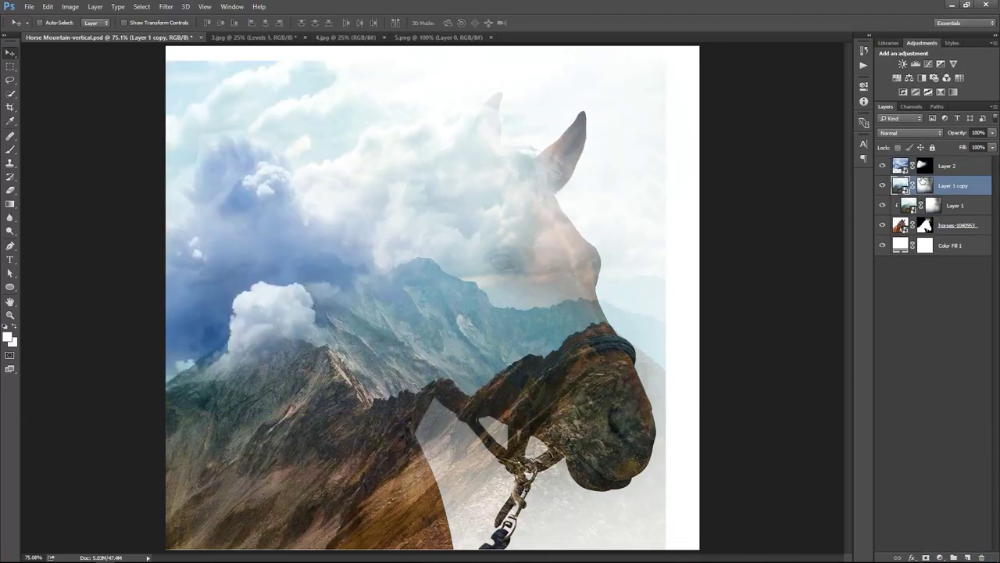
Step: Hide the clouds and paint Layer 1 copy's mask black to fade the left ridges into haze
left_click(883, 166)
left_click(919, 188)
key("b")
key("x")
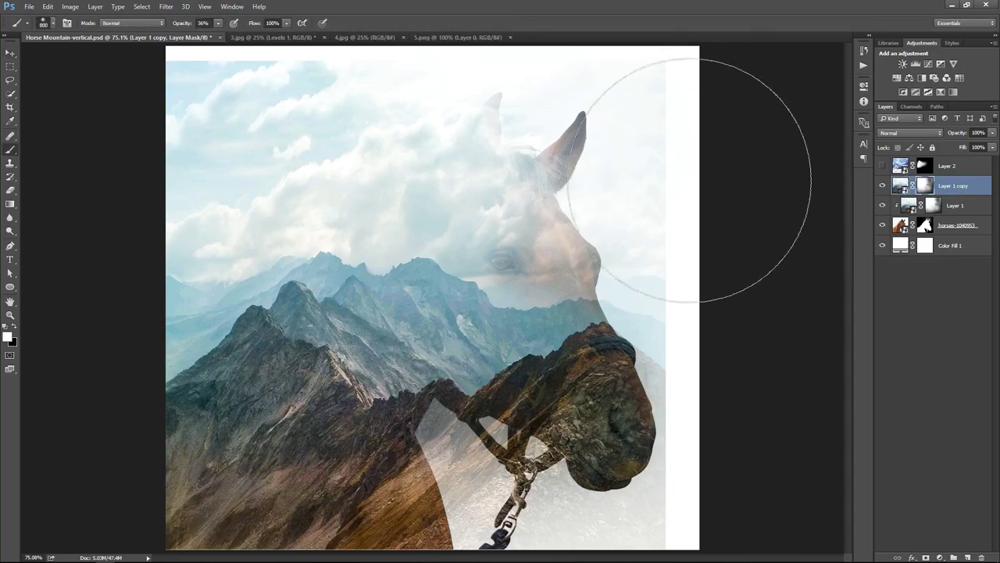
left_click_drag(234, 351, 354, 429)
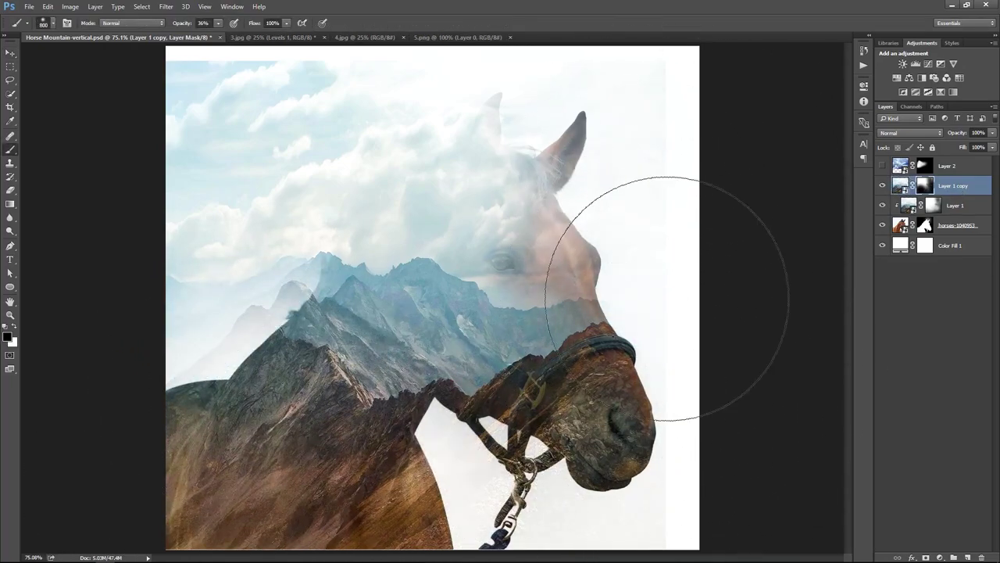
scroll(277, 141, "down", 3)
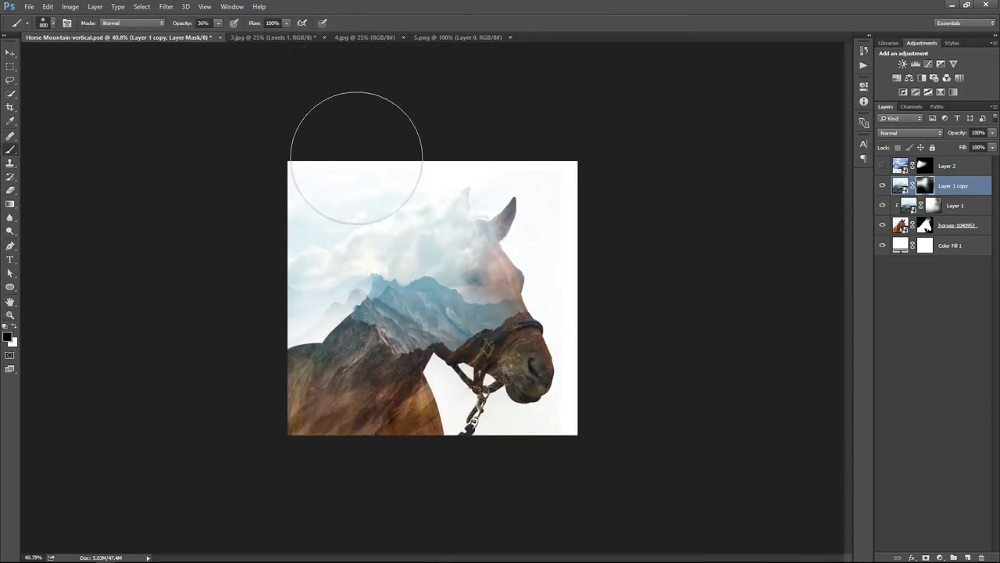
scroll(357, 153, "up", 3)
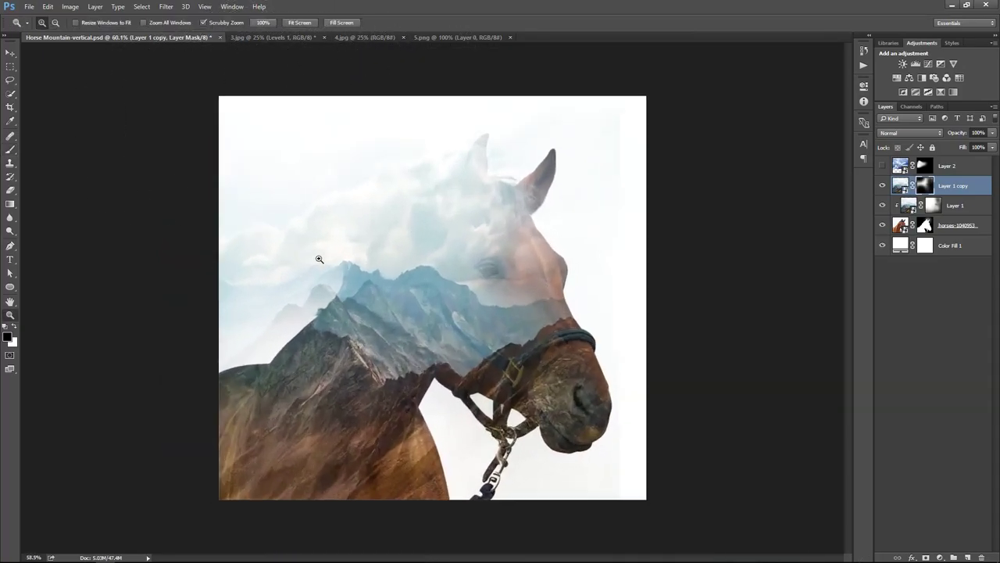
Step: Blend the mountains into mist above the neck with a 300 px brush at 88% opacity
key("bracketleft")
key("bracketleft")
key("bracketleft")
left_click_drag(238, 360, 307, 340)
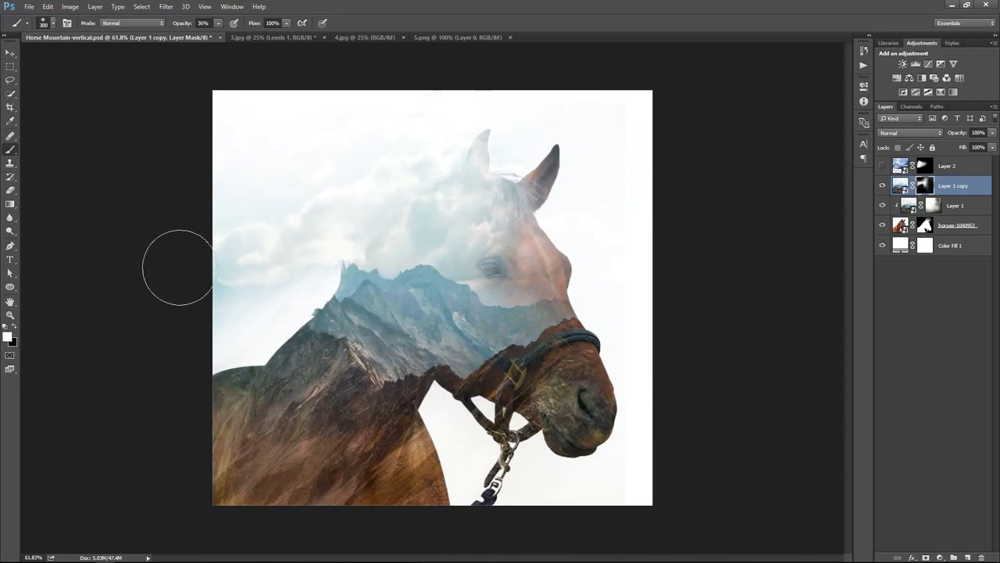
left_click_drag(179, 268, 132, 386)
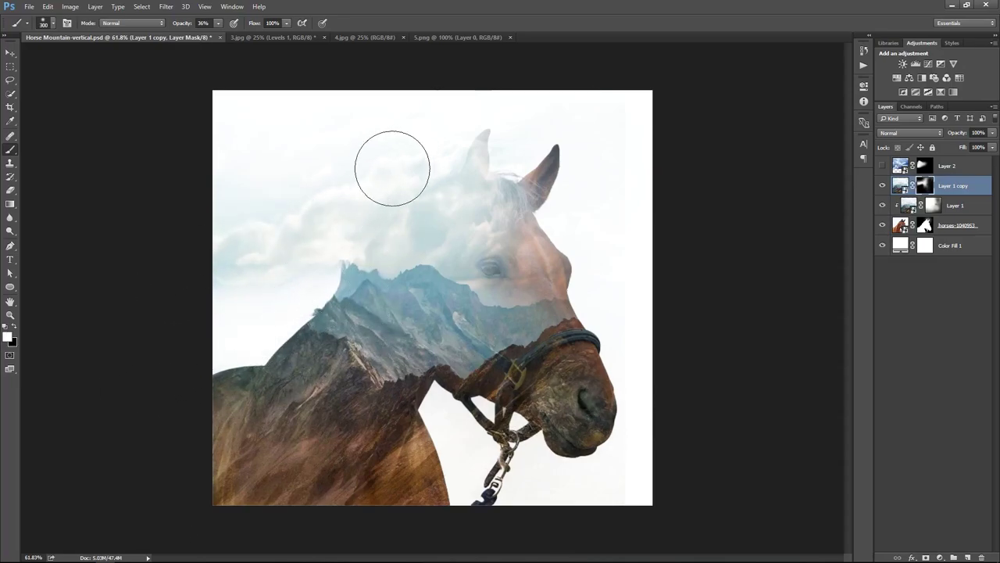
key("8")
key("8")
left_click_drag(335, 320, 329, 299)
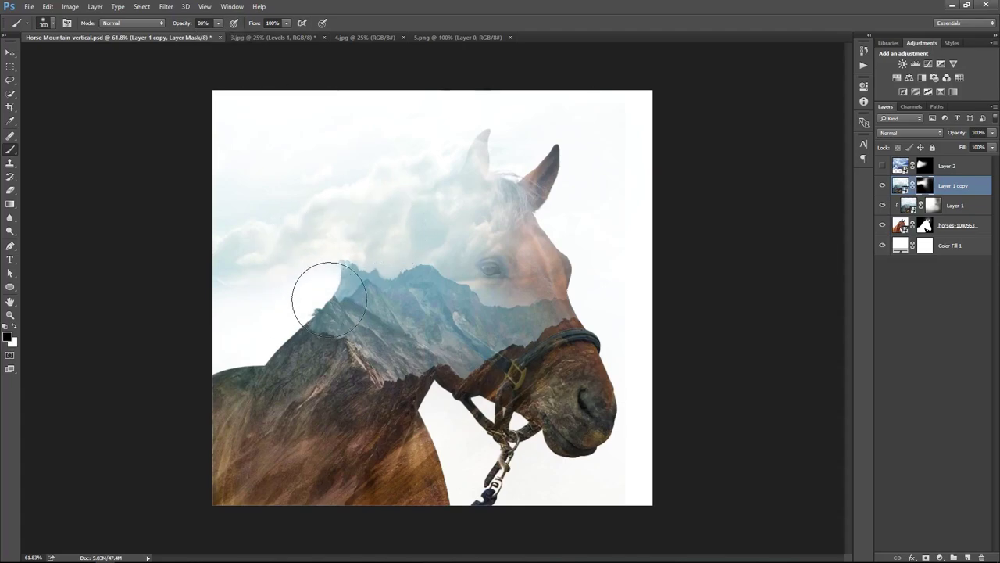
key("ctrl+plus")
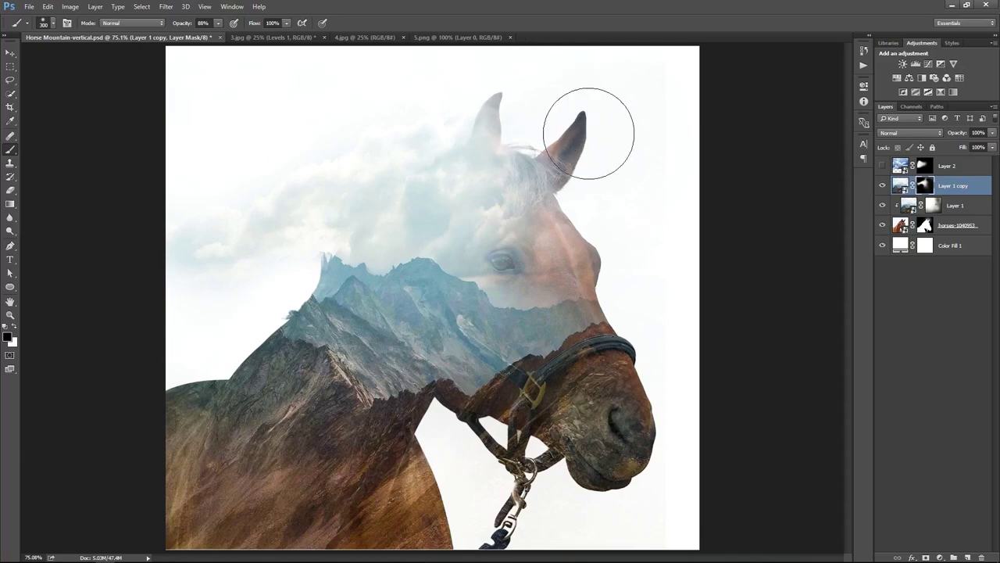
Step: Show the clouds again and paint their haze out of the lower-left sky
left_click(883, 166)
left_click(947, 165)
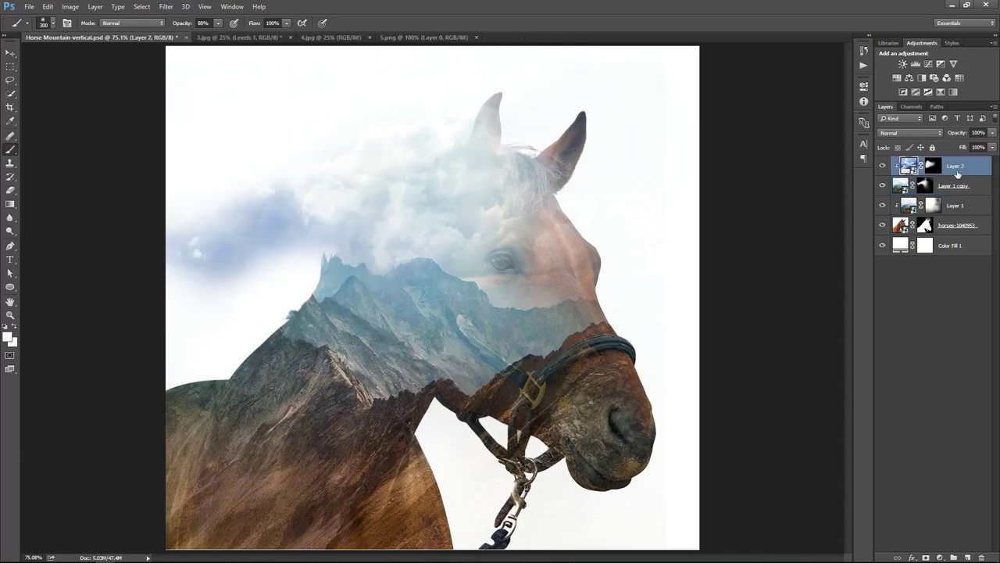
left_click_drag(284, 326, 250, 275)
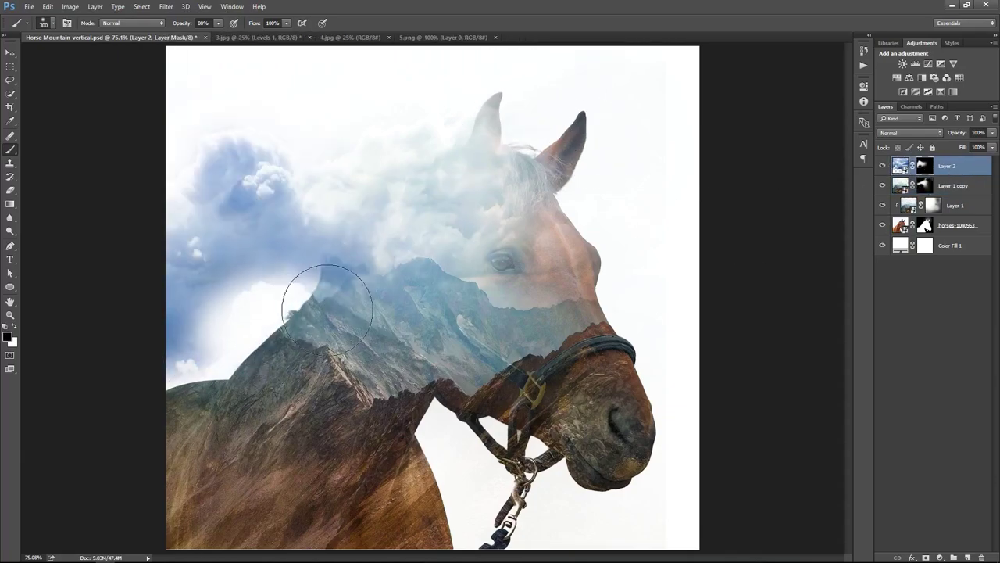
mouse_move(281, 308)
left_mouse_down()
mouse_move(346, 279)
mouse_move(319, 259)
mouse_move(152, 257)
mouse_move(205, 261)
mouse_move(177, 297)
mouse_move(208, 305)
mouse_move(270, 241)
mouse_move(402, 158)
left_mouse_up()
key("x")
key("x")
Step: Add a Hue/Saturation adjustment above Layer 2 at Hue -31, Saturation -43
right_click(900, 165)
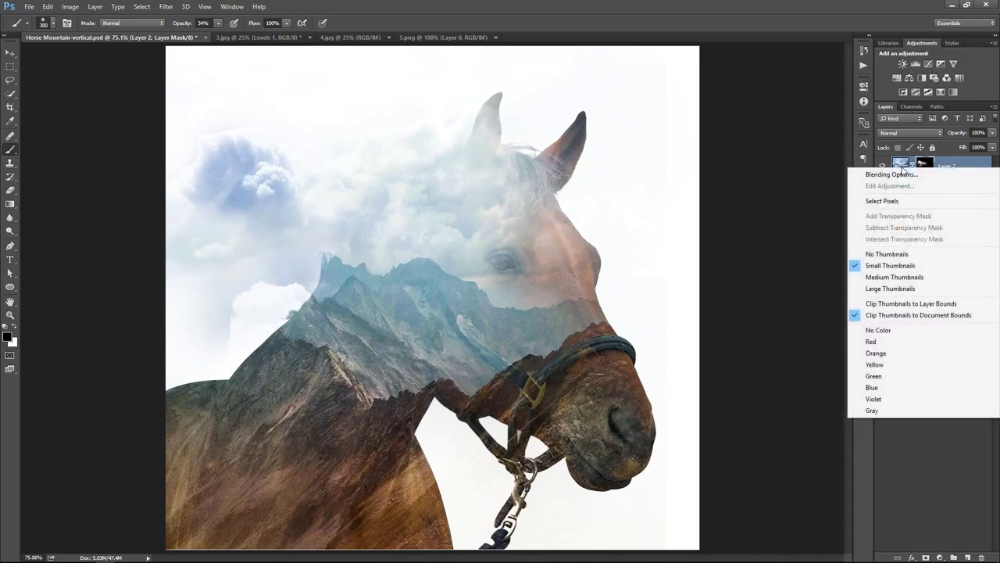
right_click(945, 166)
left_click(859, 258)
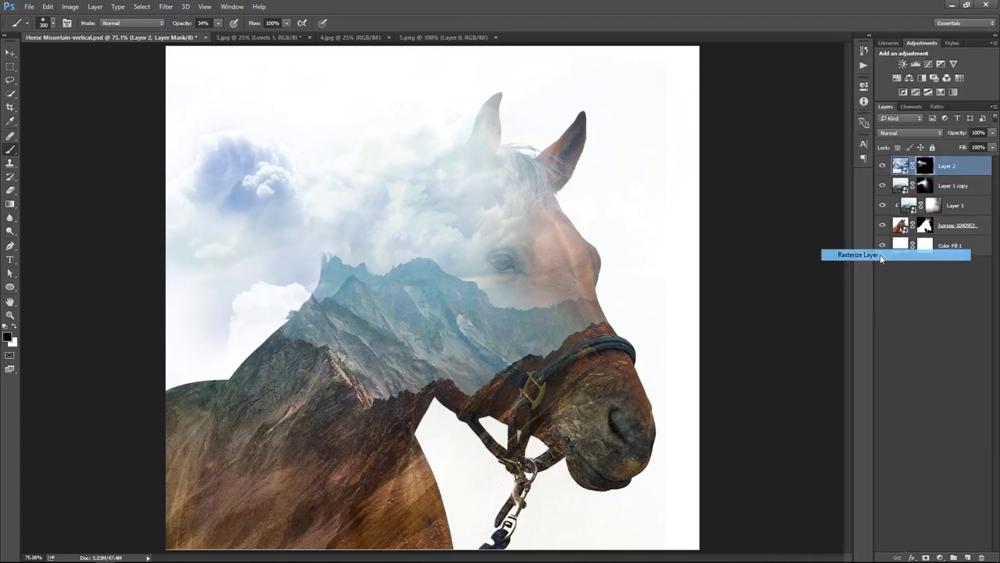
left_click(940, 556)
left_click(907, 434)
mouse_move(792, 149)
left_mouse_down()
mouse_move(777, 149)
mouse_move(774, 172)
left_mouse_up()
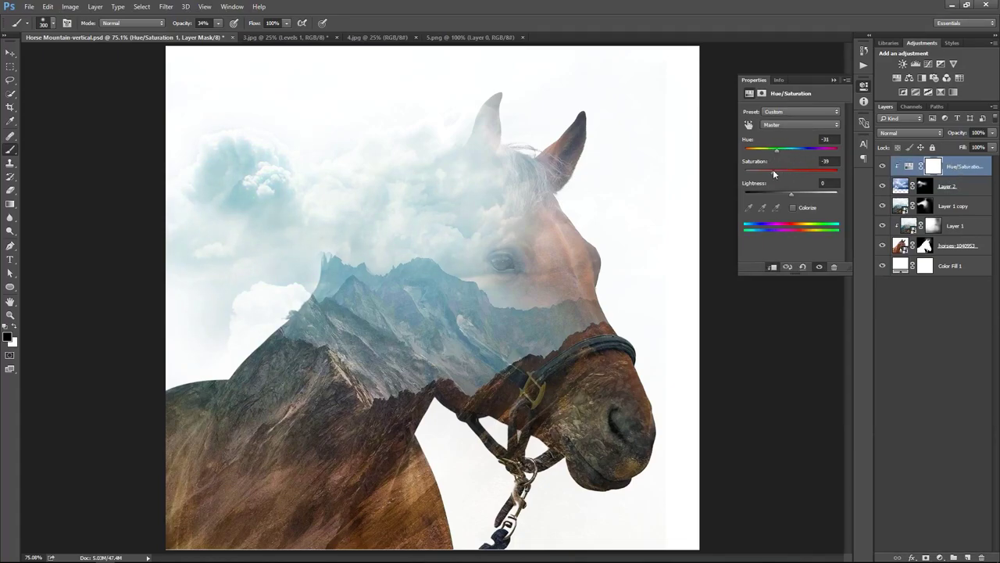
Step: Set the cloud layer's opacity to 70%
left_click(833, 79)
left_click(961, 190)
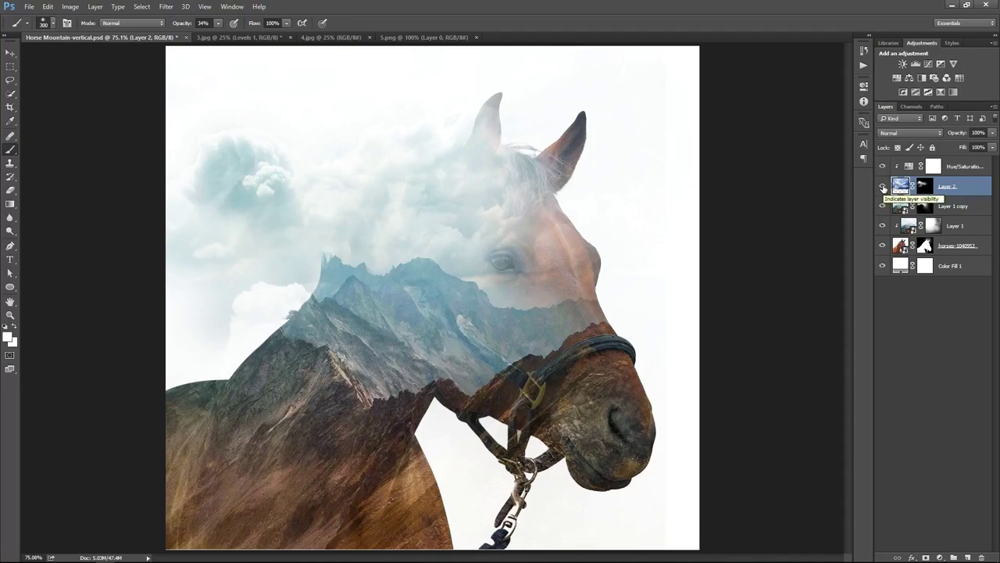
key("v")
left_click(883, 186)
key("8")
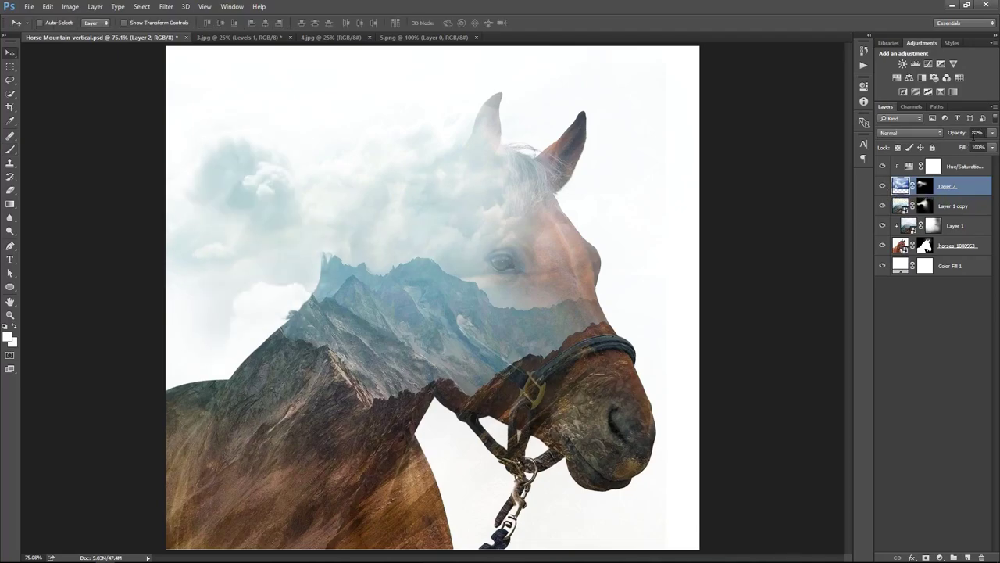
Step: Paint Layer 2's mask to reveal upper-left clouds and fade them around the left ear and ridge
left_click(924, 186)
key("b")
key("x")
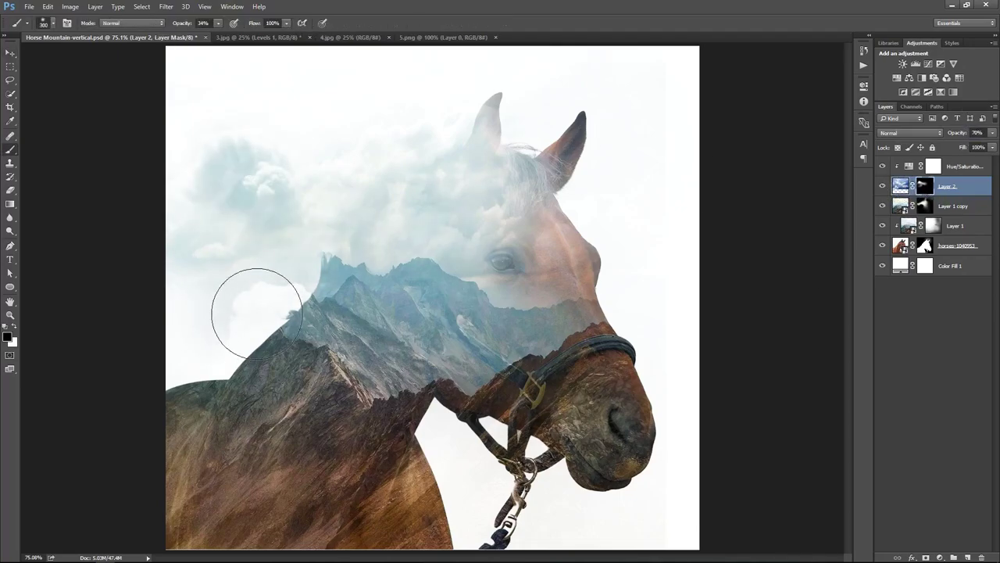
key("x")
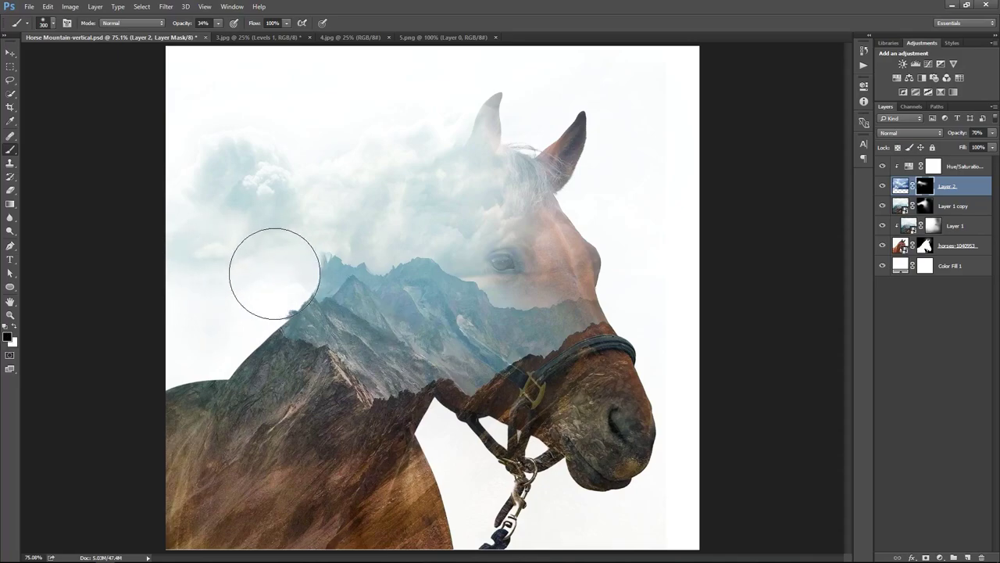
key("x")
mouse_move(274, 273)
left_mouse_down()
mouse_move(141, 211)
mouse_move(317, 161)
left_mouse_up()
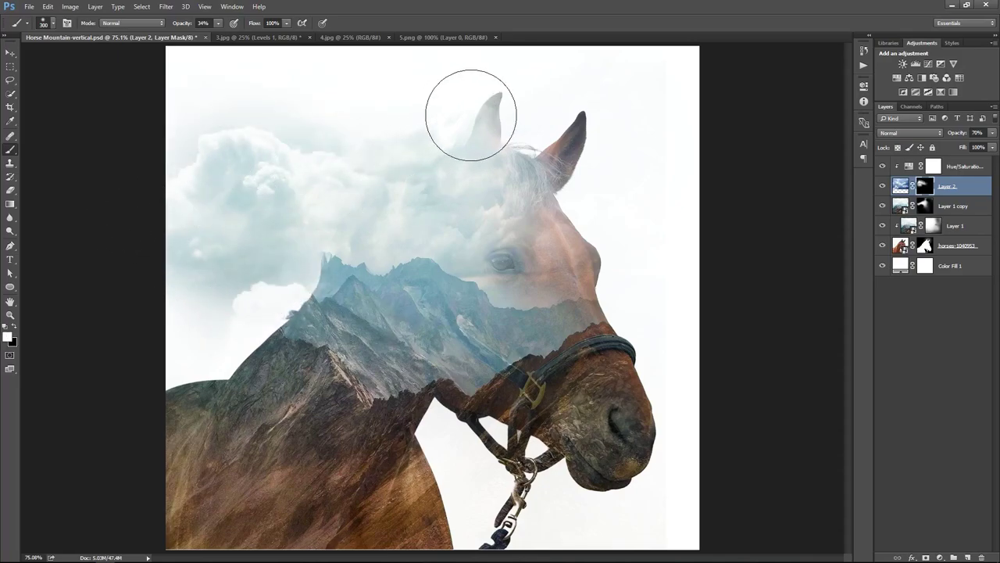
left_click_drag(470, 115, 472, 145)
key("x")
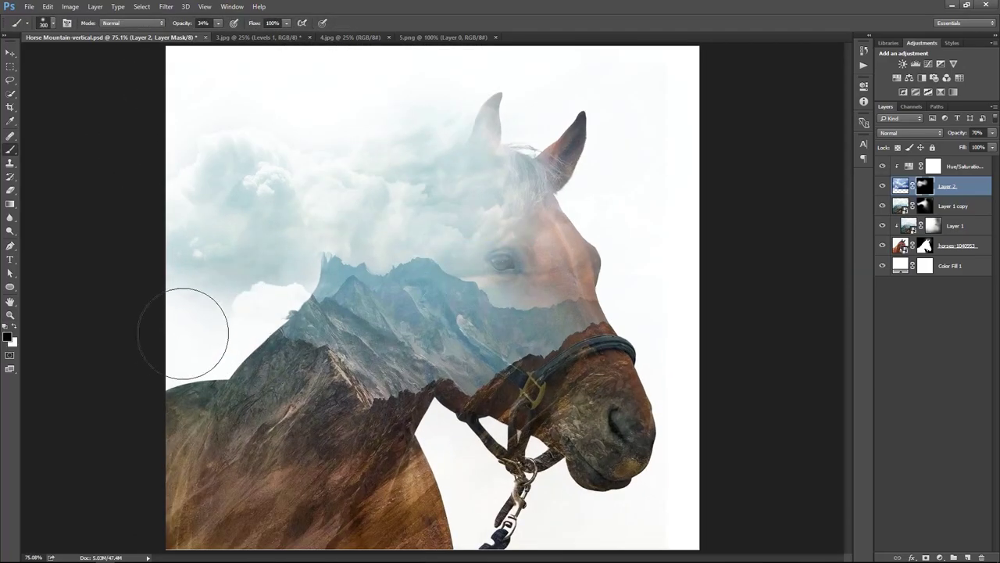
left_click_drag(182, 333, 287, 311)
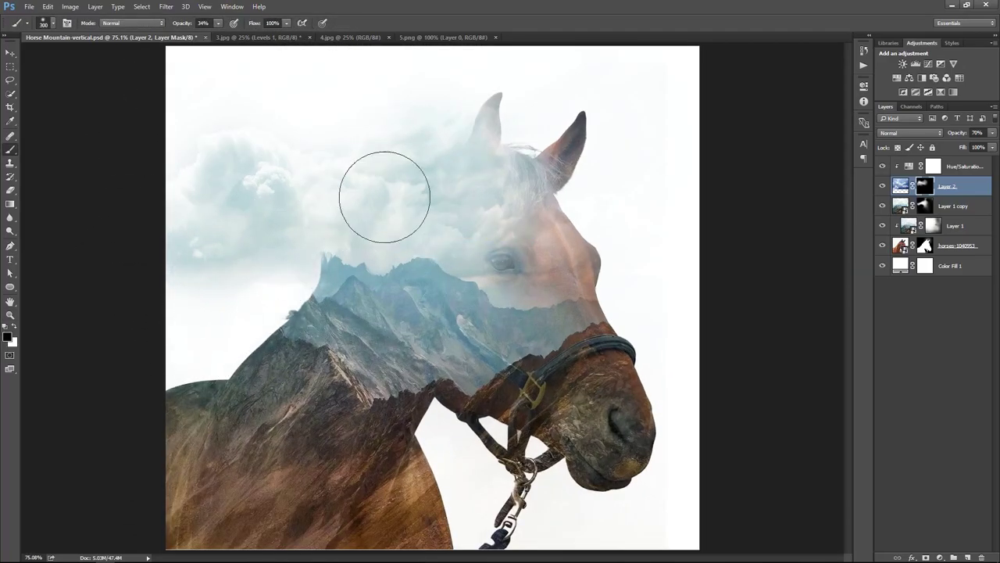
left_click(882, 186)
left_click(883, 185)
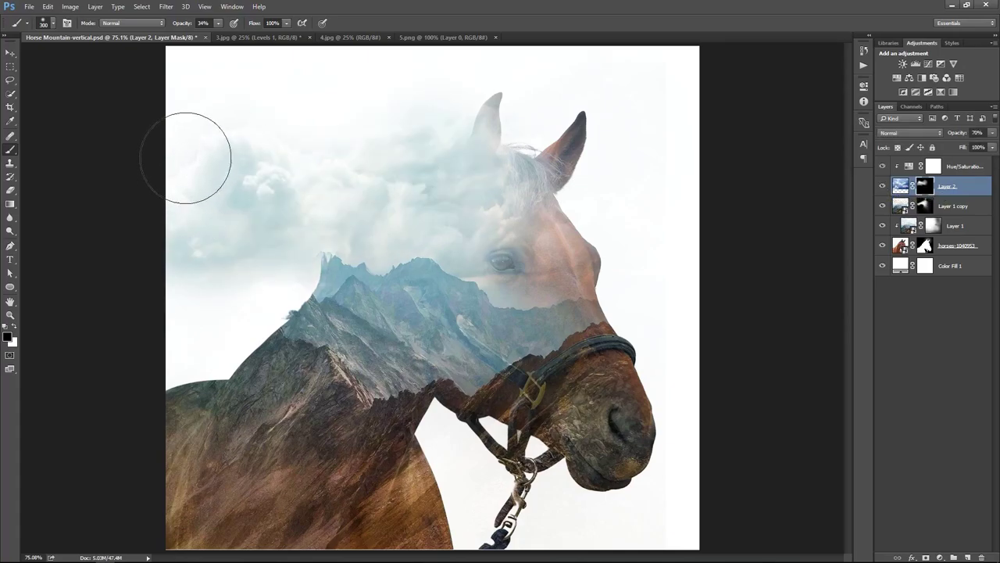
Step: Scale the cloud layer down to about 92%
key("ctrl+t")
key("ctrl+minus")
key("ctrl+minus")
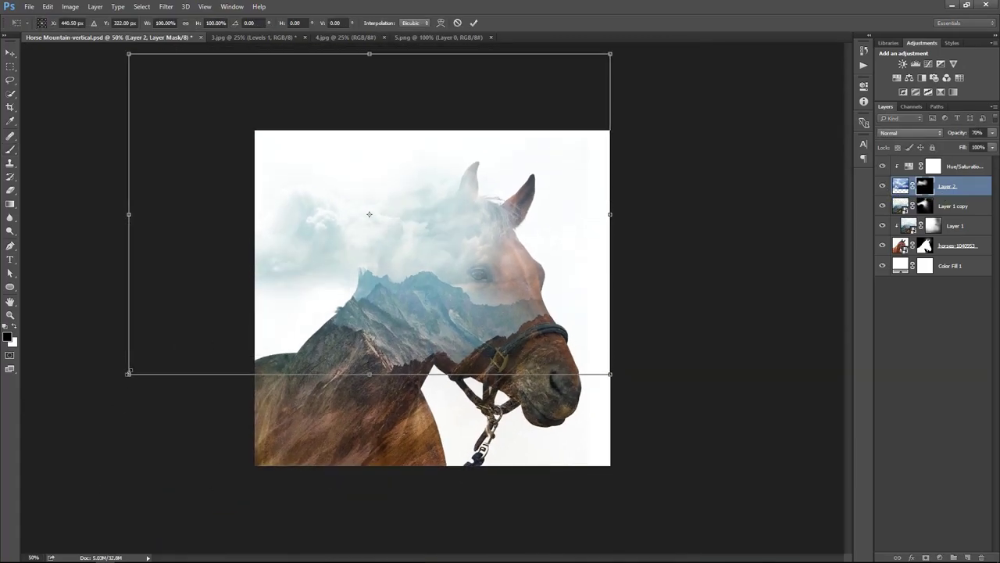
left_click_drag(128, 373, 179, 372)
key("Return")
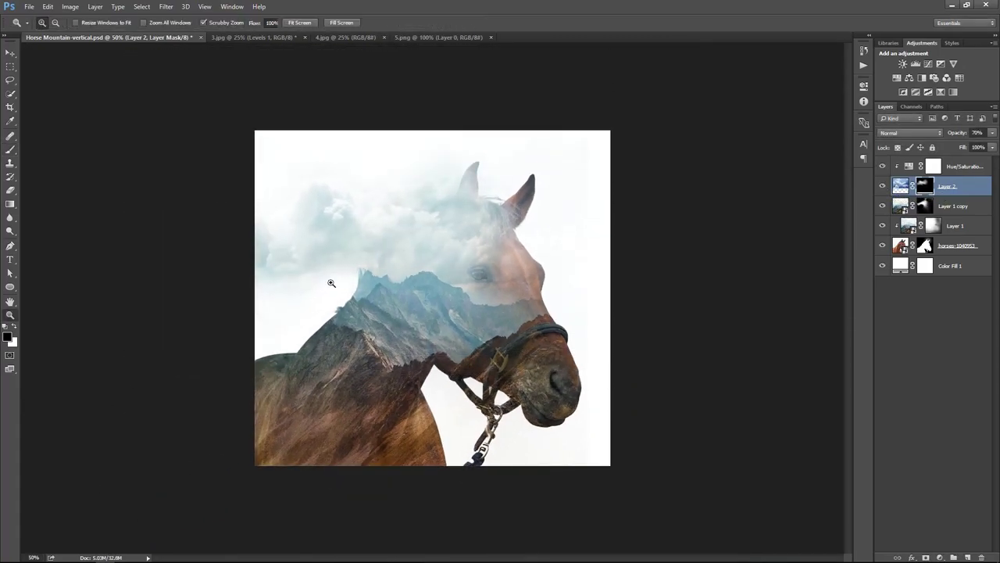
Step: Soften the clouds at the canvas's left edge and above the ridge with black brushwork
key("b")
scroll(331, 281, "up", 3)
key("x")
left_click(198, 204)
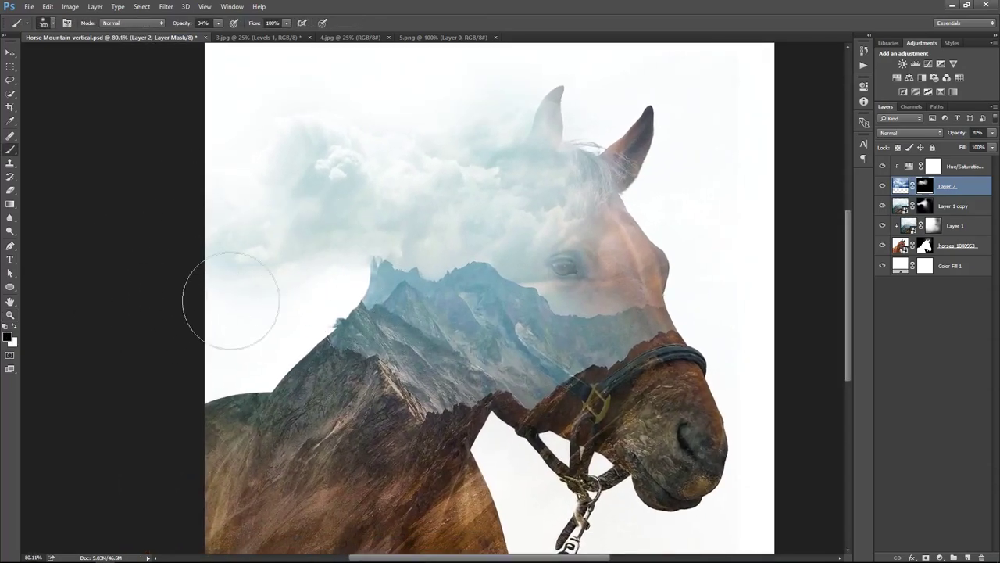
left_click_drag(323, 336, 346, 224)
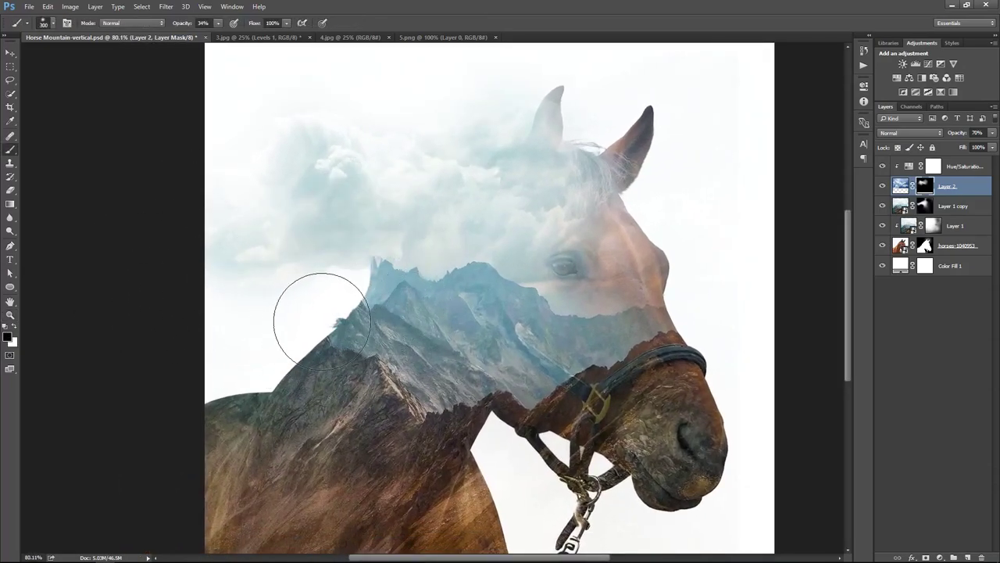
scroll(531, 172, "down", 3)
scroll(583, 242, "up", 2)
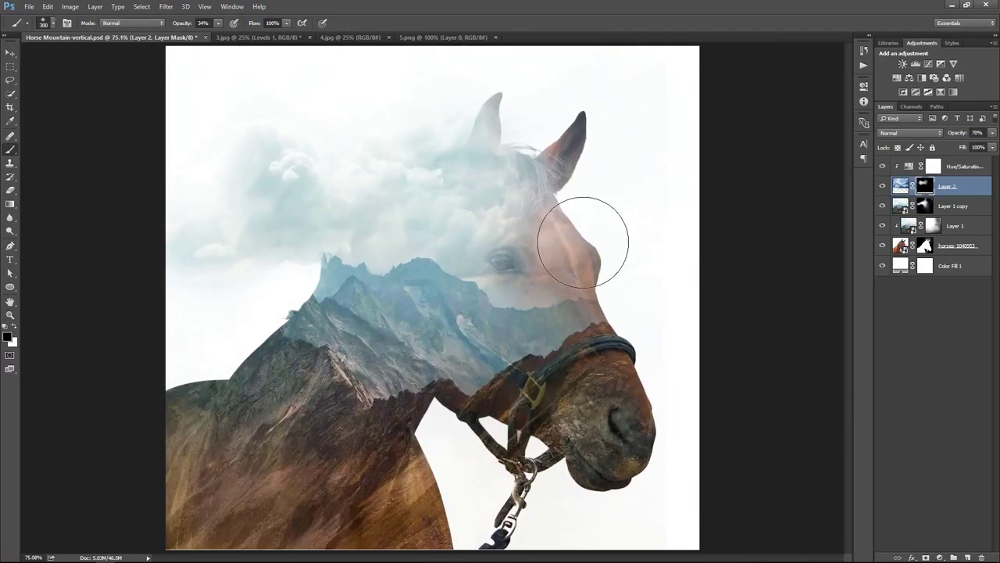
Step: On Layer 1's mask, paint mountain texture into the cheek and remove it near the halter
left_click(924, 206)
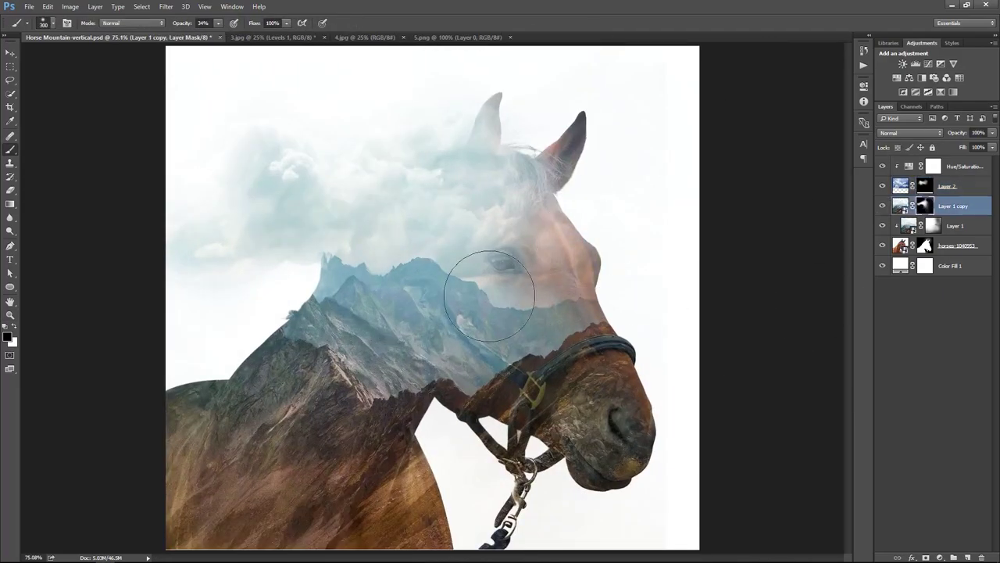
scroll(692, 346, "up", 1)
key("x")
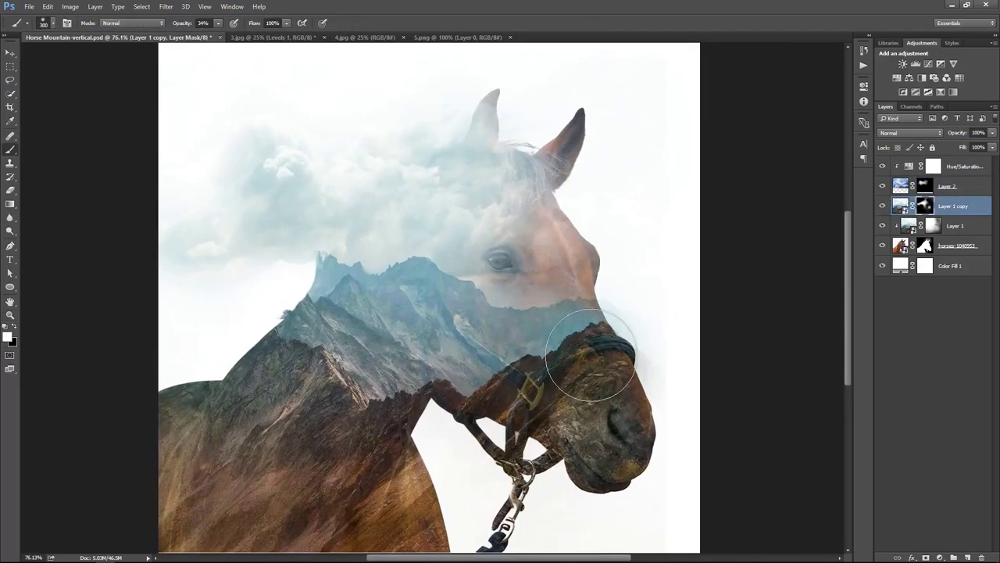
key("alt+bracketleft")
left_click_drag(578, 383, 519, 336)
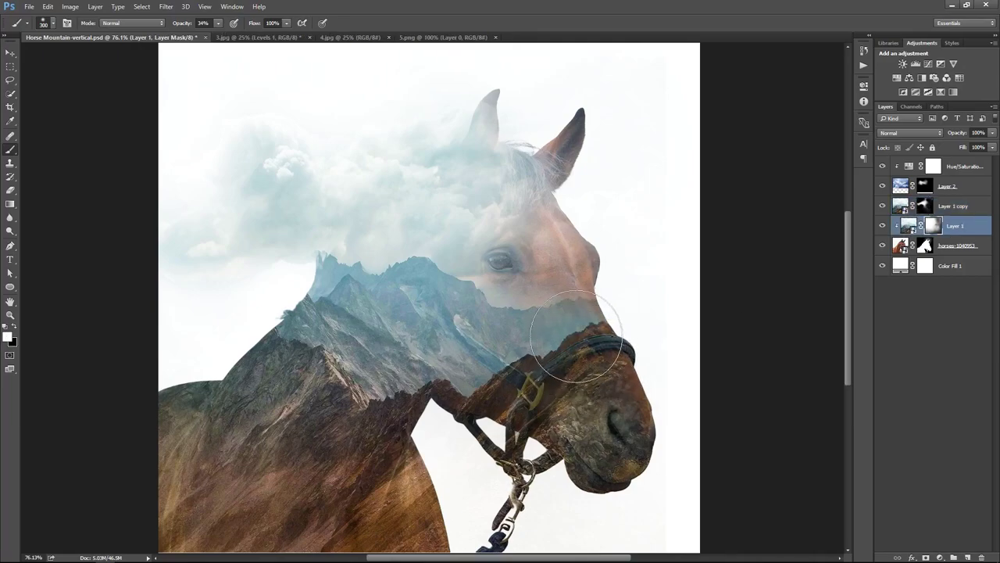
key("x")
left_click_drag(636, 335, 614, 289)
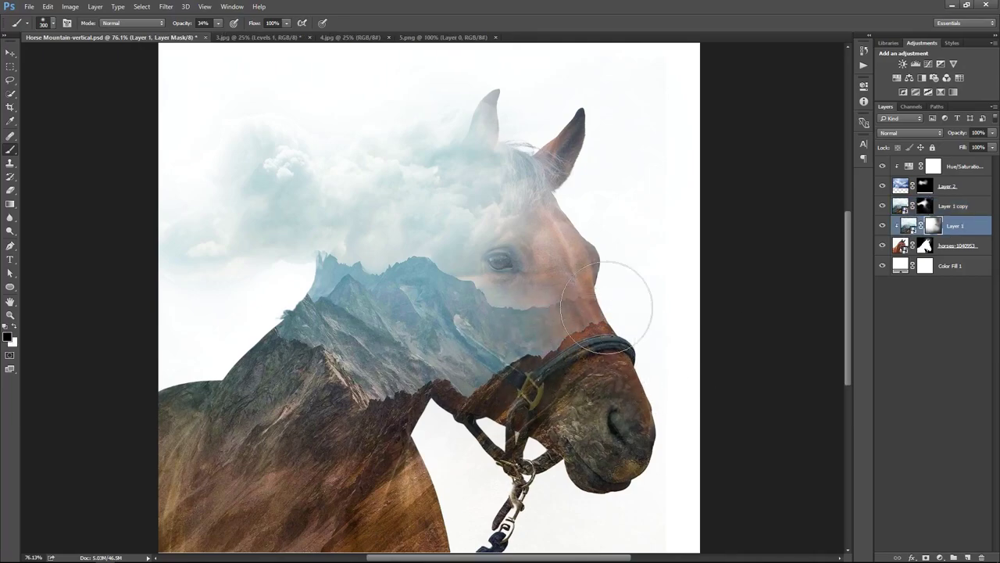
right_click(536, 303)
left_click(616, 313)
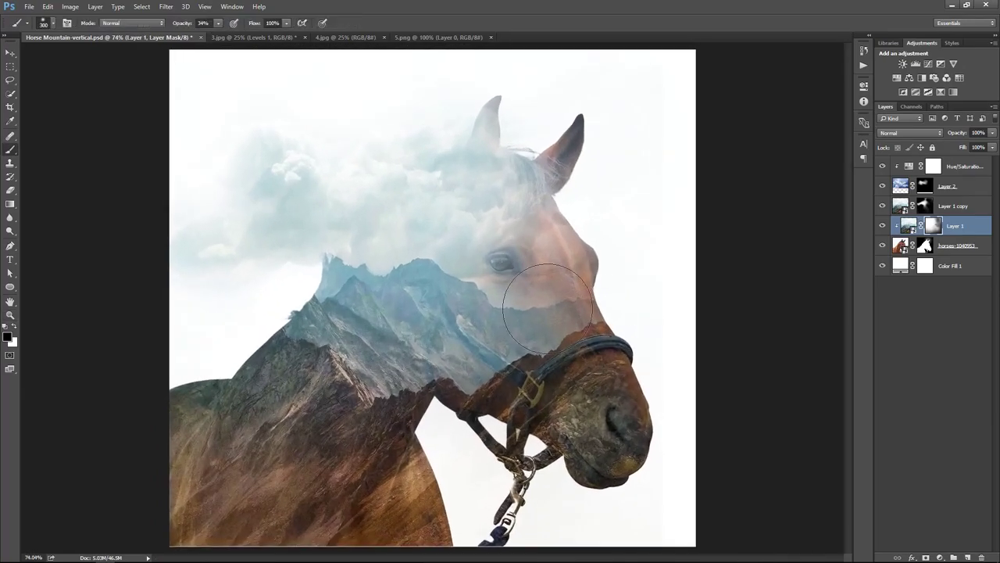
Step: Paint texture back into the cheek and reveal more brown coat on the horse's upper face
key("x")
left_click_drag(563, 309, 523, 312)
key("x")
scroll(499, 320, "down", 1)
key("x")
left_click_drag(558, 257, 593, 219)
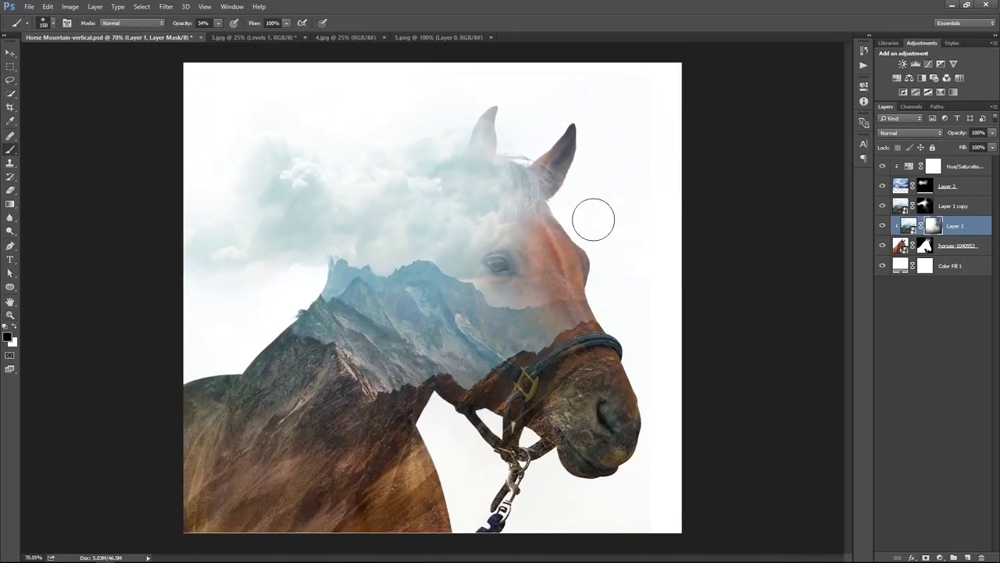
scroll(593, 219, "up", 1)
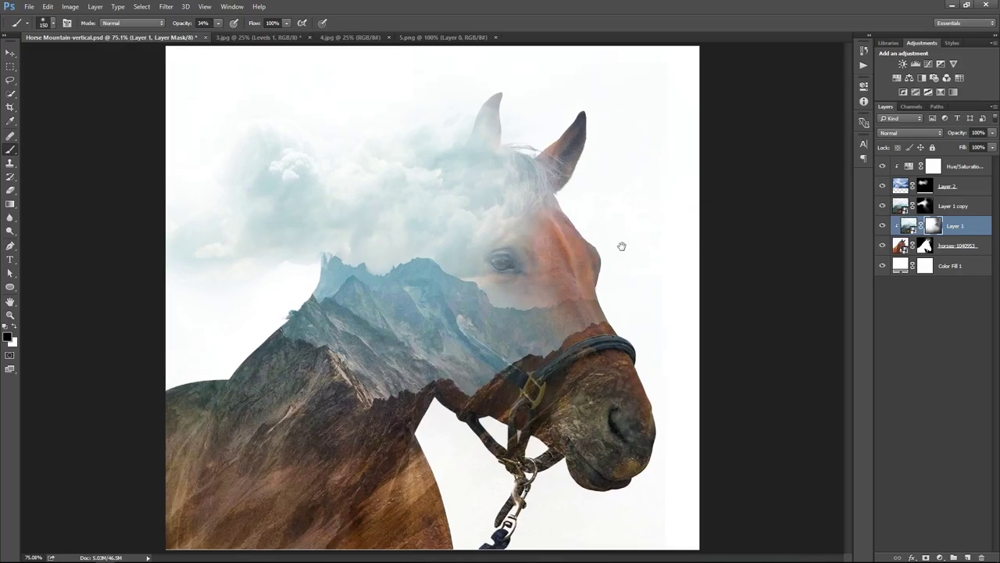
key("v")
left_click(882, 186)
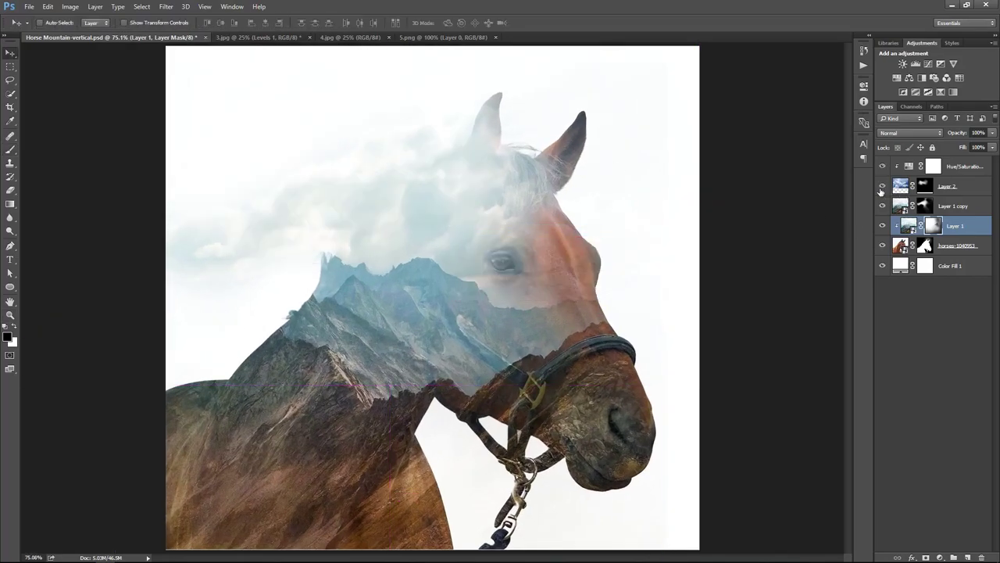
left_click(950, 186)
key("b")
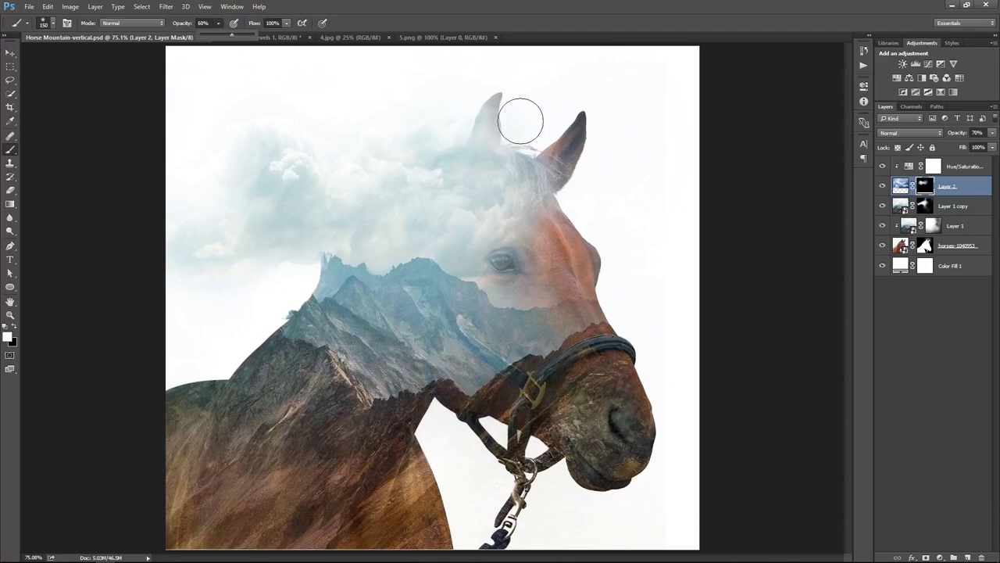
key("x")
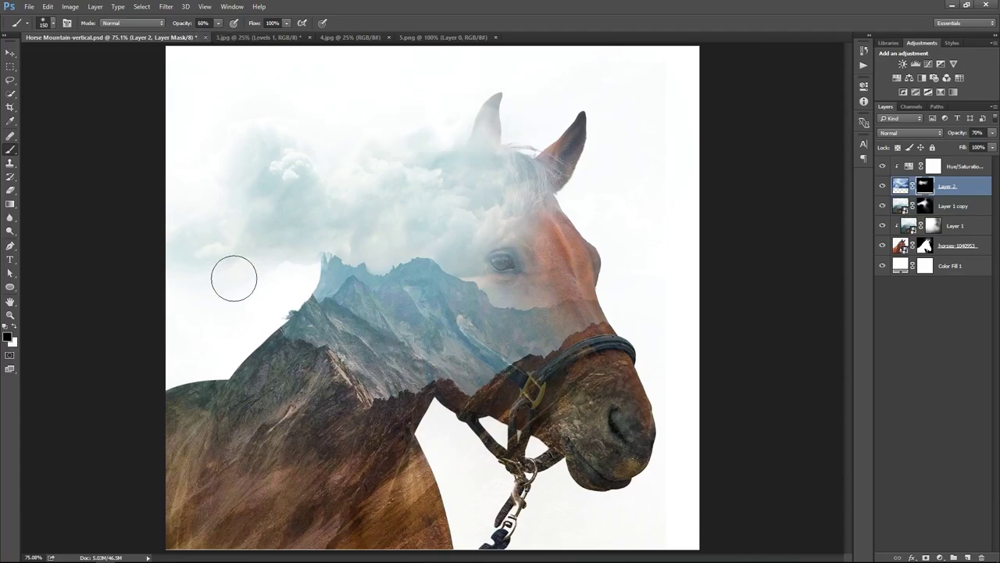
left_click(882, 186)
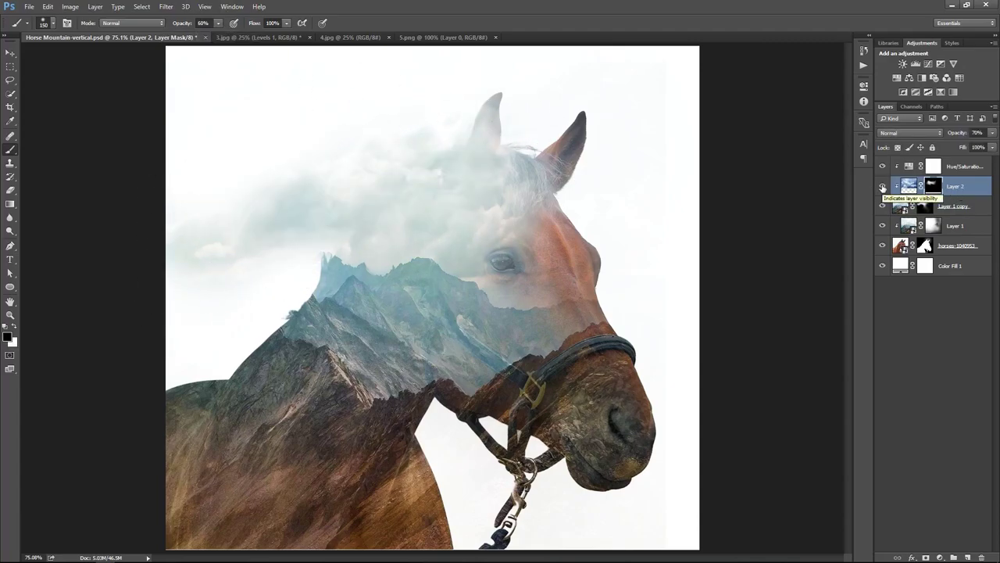
left_click(882, 187)
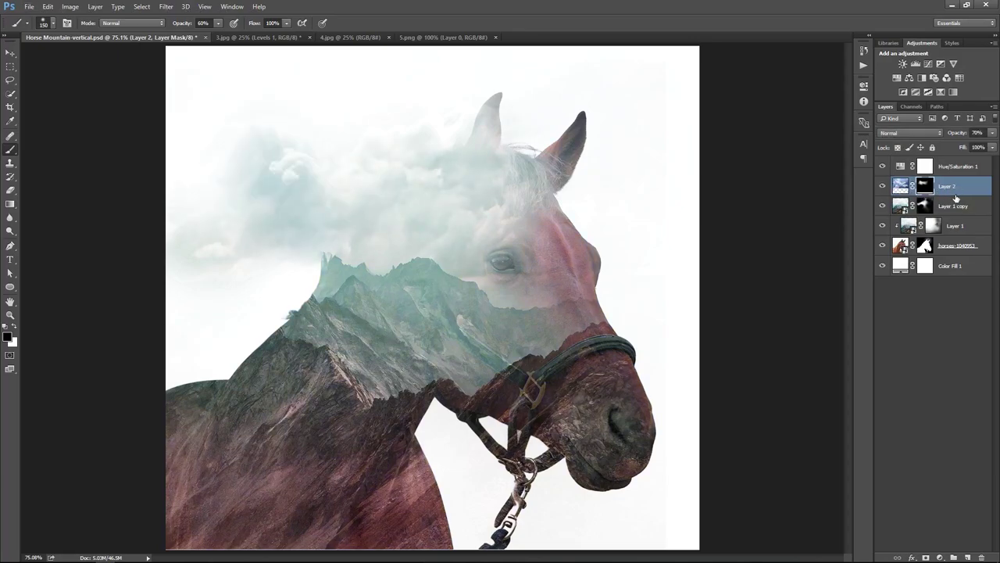
key("ctrl+alt+g")
key("ctrl+alt+g")
left_click(969, 168)
left_click(883, 187)
left_click(883, 187)
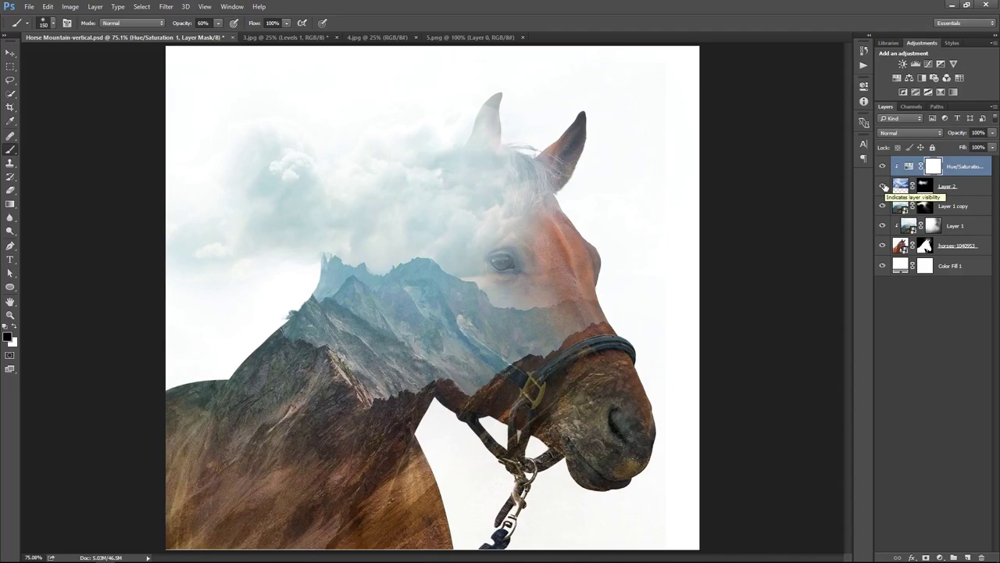
left_click(958, 188)
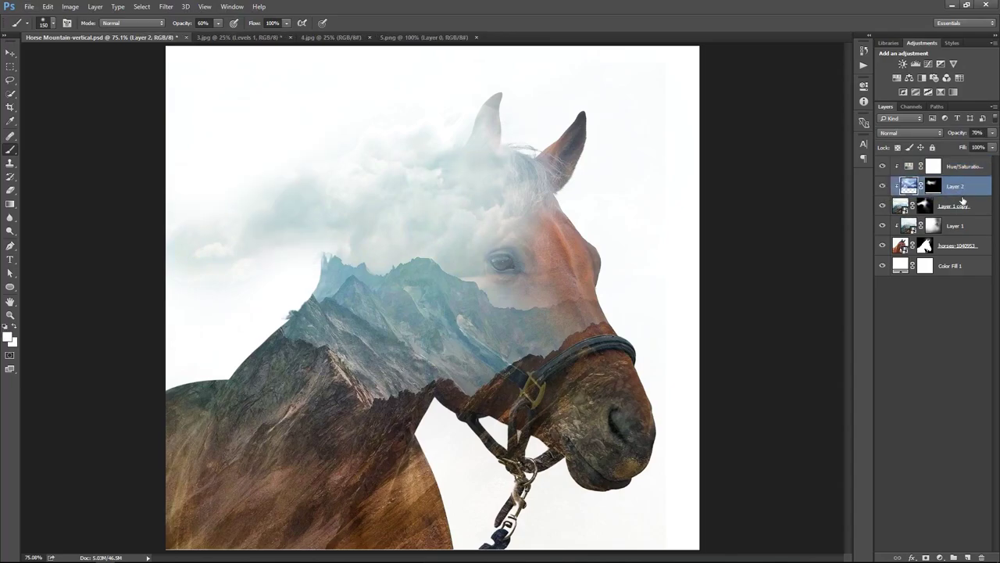
left_click(883, 187)
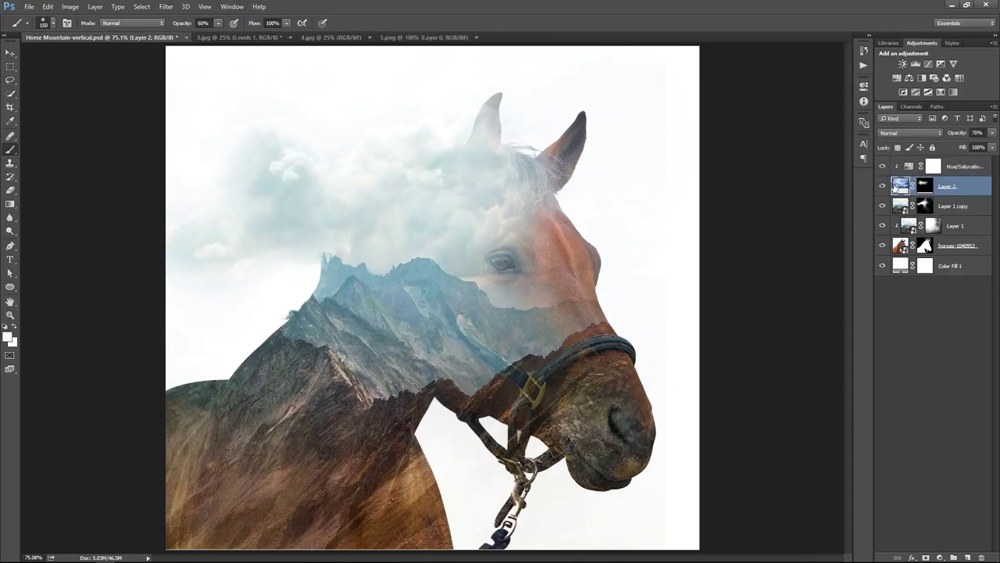
left_click(925, 185)
key("x")
key("bracketright")
key("bracketright")
key("bracketright")
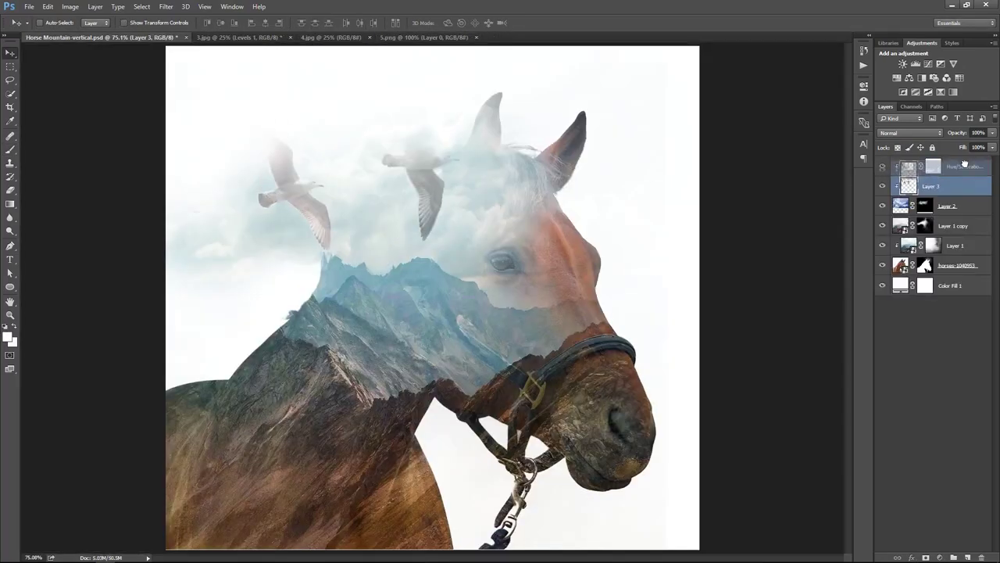
Step: Bring the seagulls into the horse composite, shrunk and placed at the upper left
left_click_drag(964, 164, 963, 166)
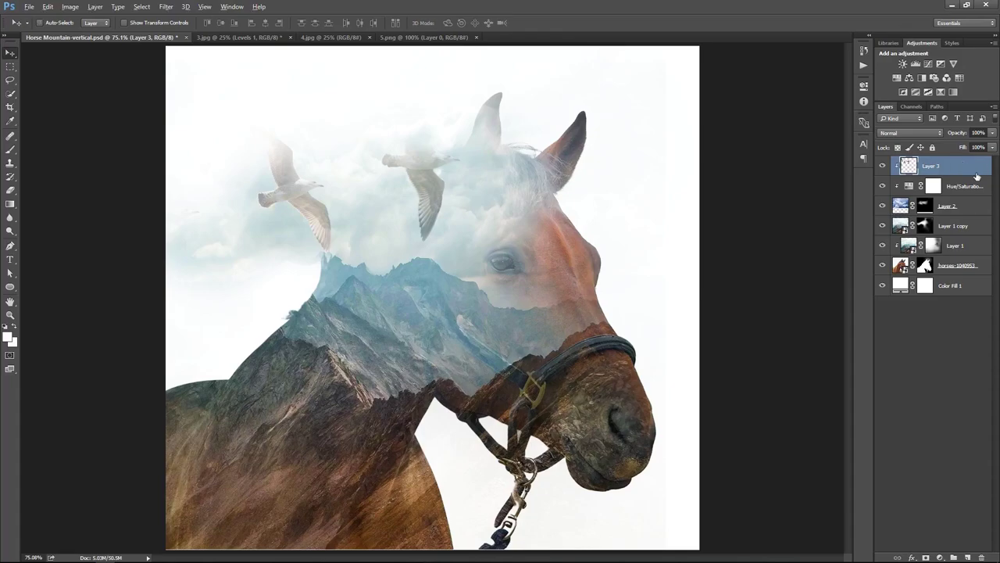
key("ctrl+t")
mouse_move(620, 458)
left_mouse_down()
mouse_move(513, 232)
mouse_move(401, 274)
mouse_move(408, 246)
mouse_move(394, 262)
left_mouse_up()
key("Return")
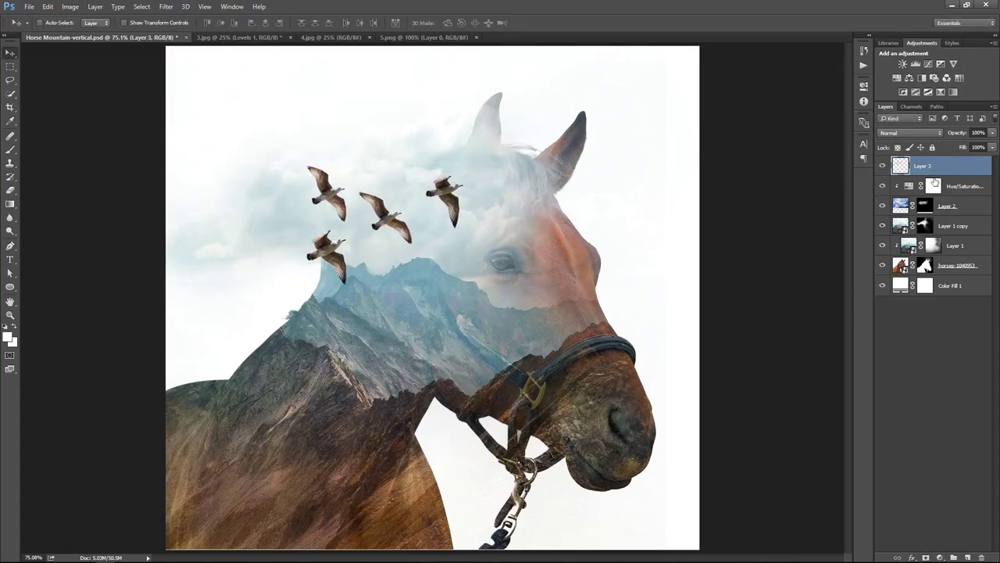
Step: Duplicate the seagull layer, move the copy lower and clip it to the layer beneath
key("ctrl+j")
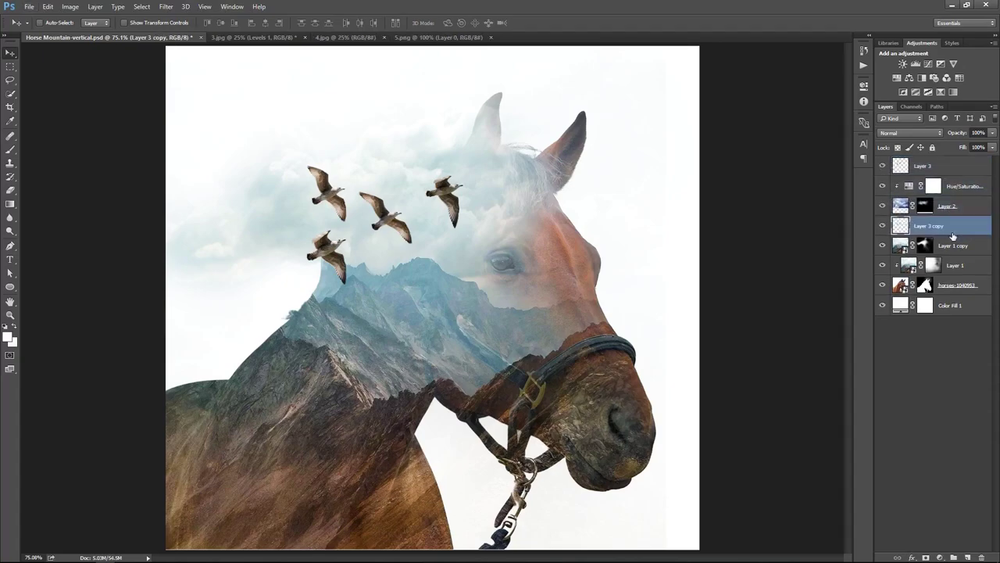
mouse_move(959, 170)
left_mouse_down()
mouse_move(950, 256)
mouse_move(961, 256)
left_mouse_up()
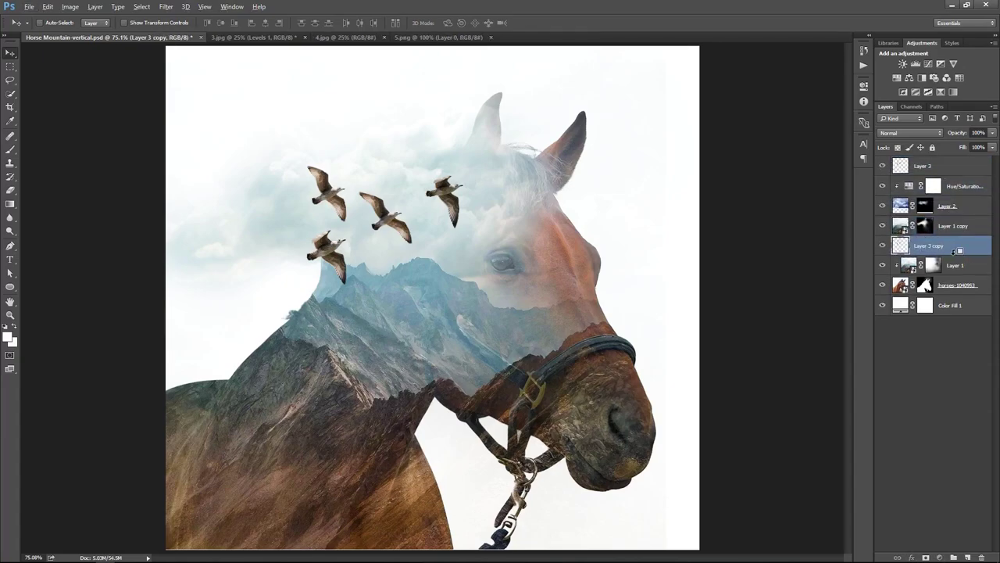
key("ctrl+alt+g")
left_click(882, 166)
left_click(882, 166)
left_click(942, 165)
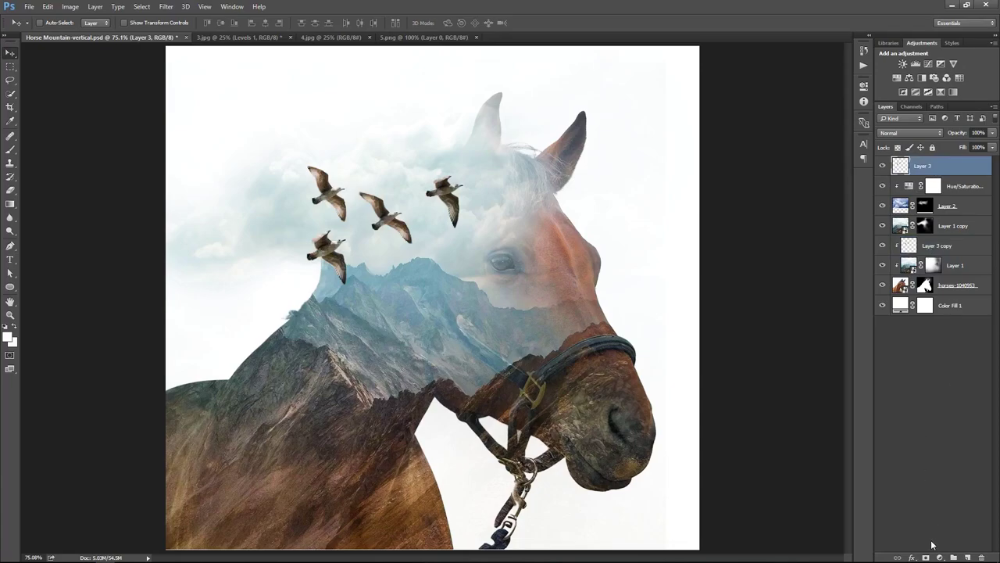
Step: Mask out the lowest seagull and move the seagulls up-right over the horse's head
left_click(926, 557)
key("g")
key("b")
left_click_drag(321, 249, 297, 311)
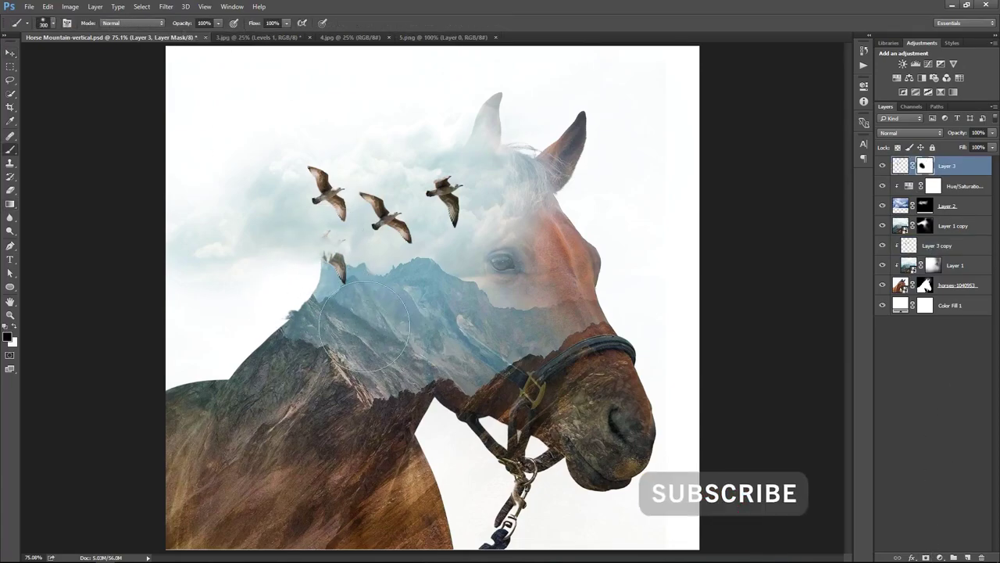
key("v")
left_click(937, 245, "ctrl")
mouse_move(438, 290)
left_mouse_down()
mouse_move(533, 283)
mouse_move(452, 262)
left_mouse_up()
Step: Delete the seagull mask to restore the fourth bird, then rotate the group about -12° and shift it down-left
left_click(951, 245)
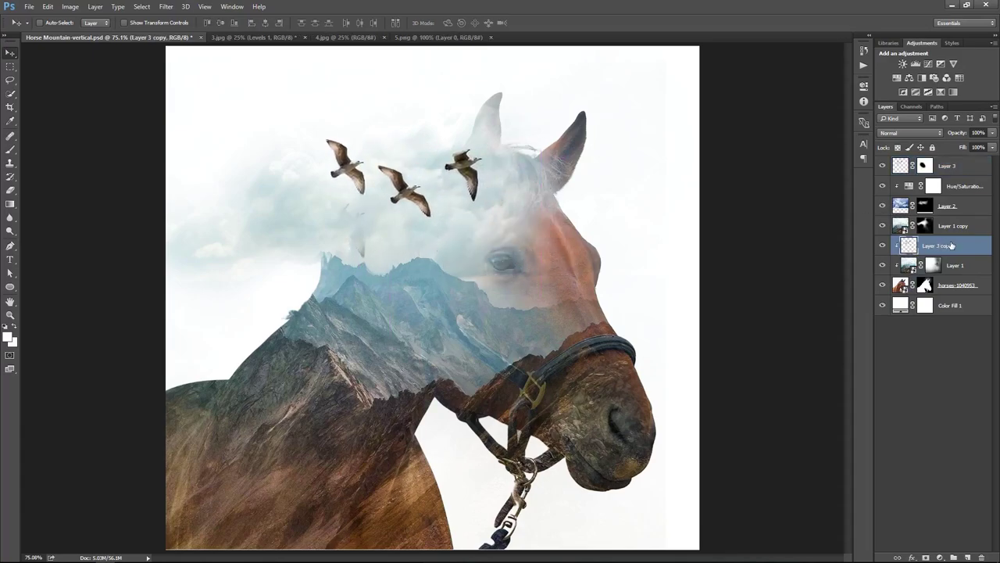
left_click(922, 166, "shift")
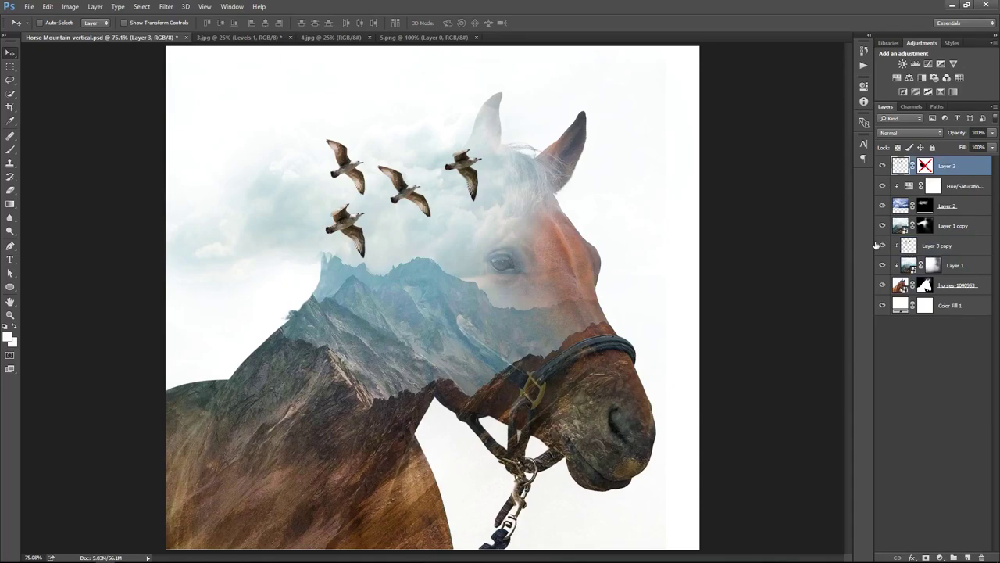
right_click(925, 166)
left_click(922, 190)
key("ctrl+t")
left_click_drag(493, 266, 488, 234)
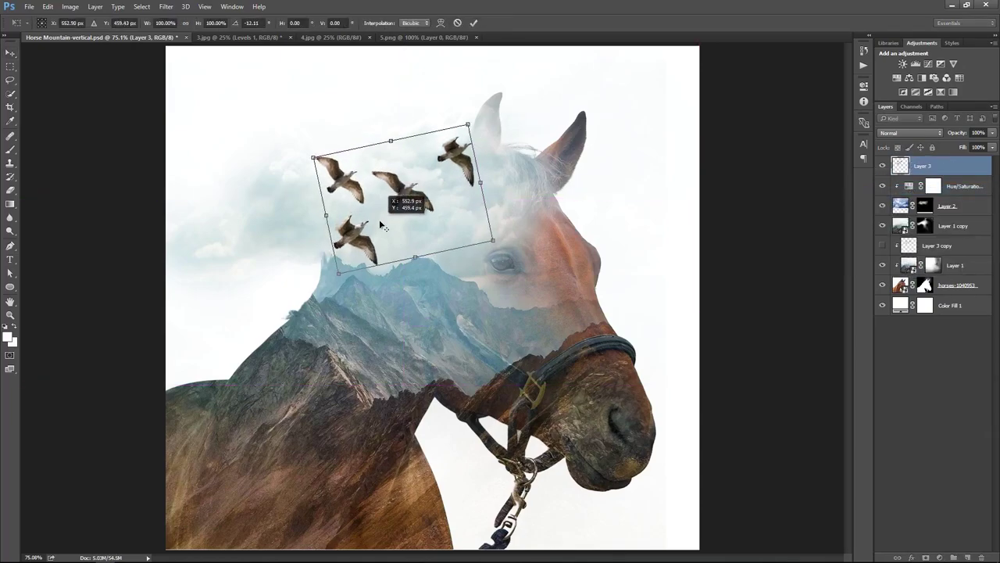
left_click_drag(383, 227, 427, 239)
key("Return")
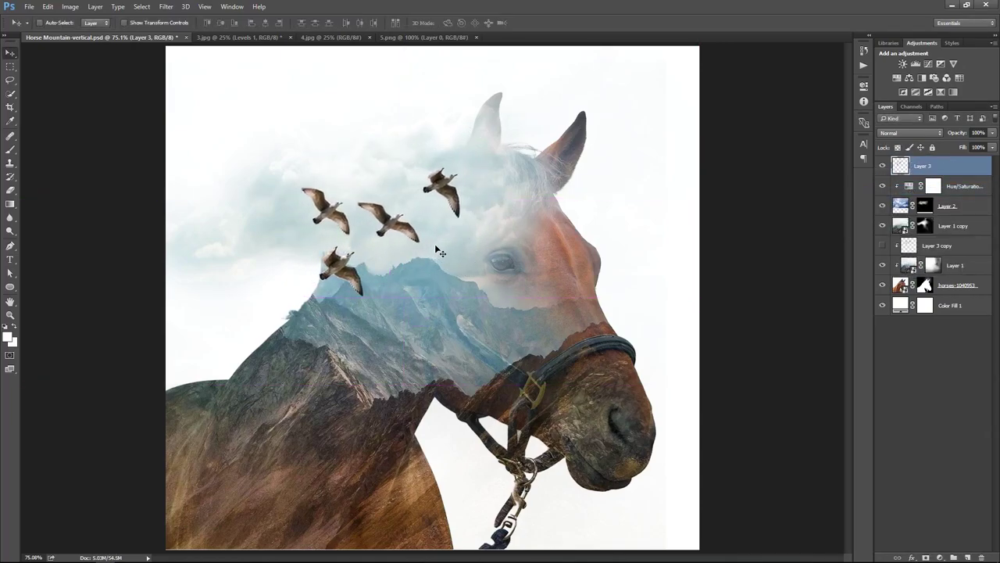
right_click(527, 225)
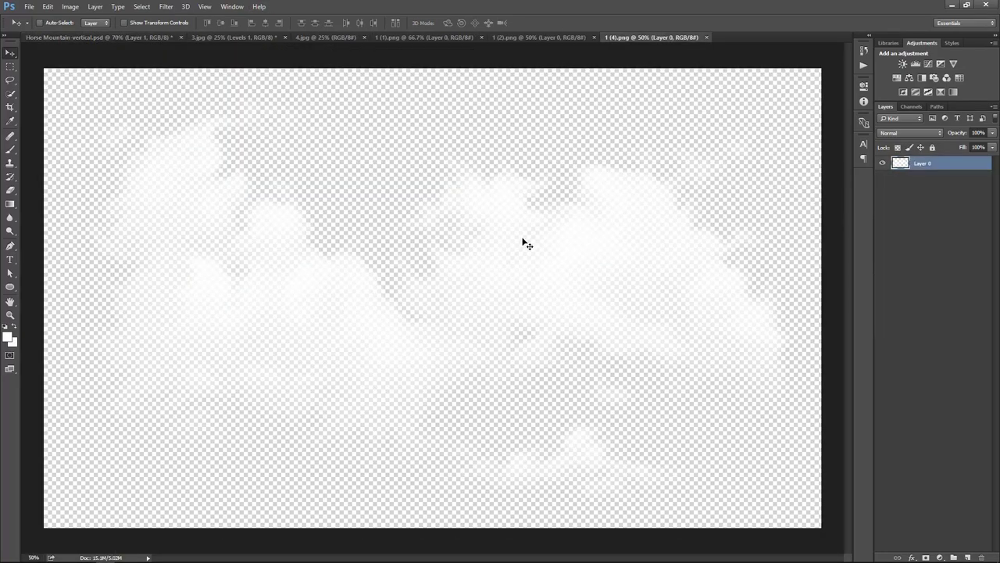
Step: Scale down and tilt the cloud layer, placing it over the horse's face and neck
left_click(79, 37)
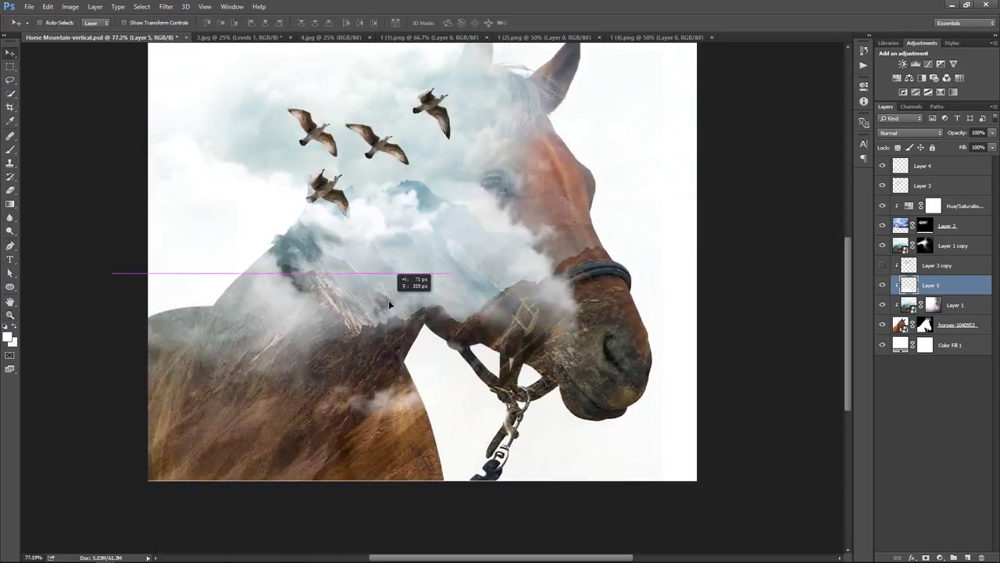
left_click_drag(390, 305, 272, 276)
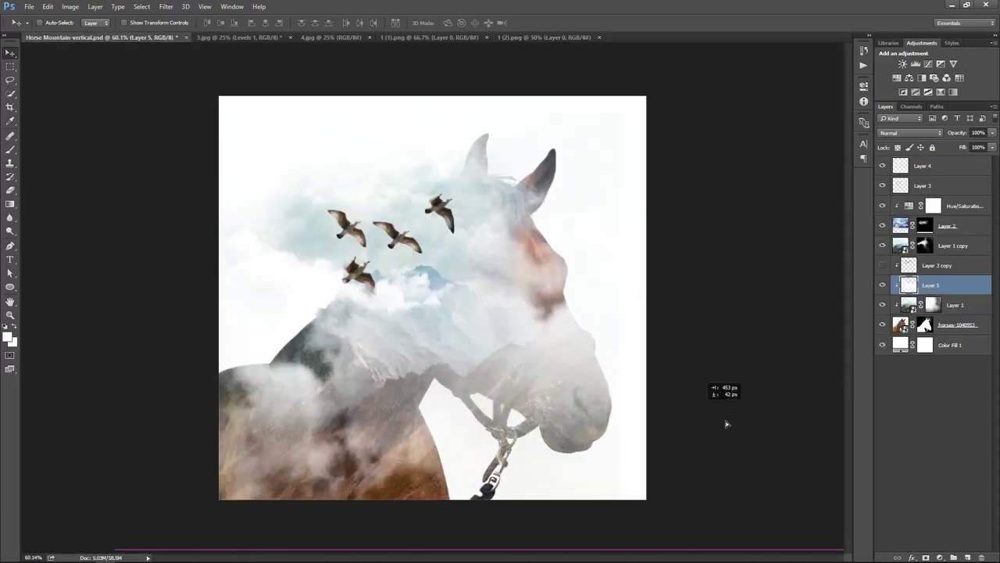
key("ctrl+minus")
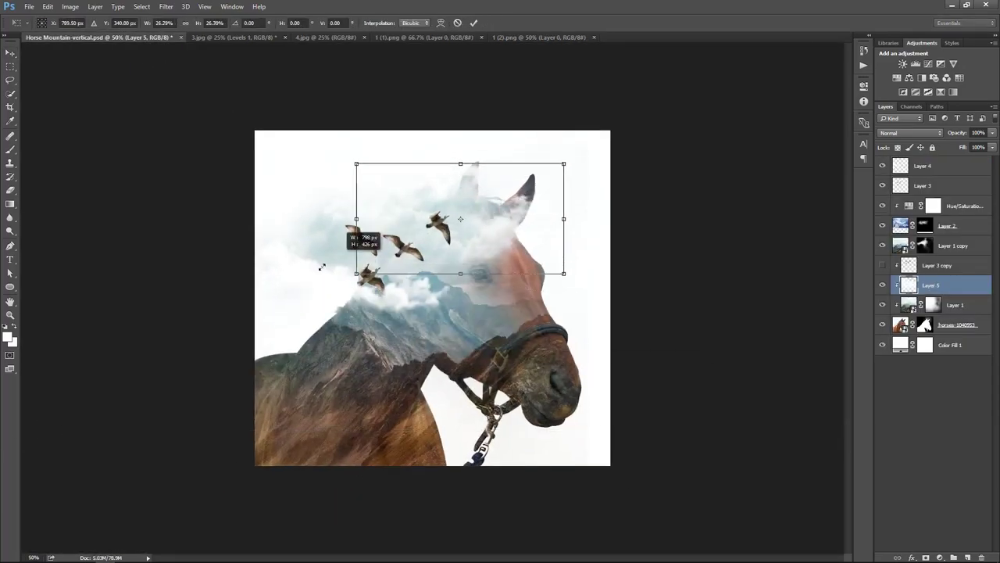
key("Return")
mouse_move(443, 287)
left_mouse_down()
mouse_move(459, 356)
mouse_move(346, 357)
left_mouse_up()
key("ctrl+t")
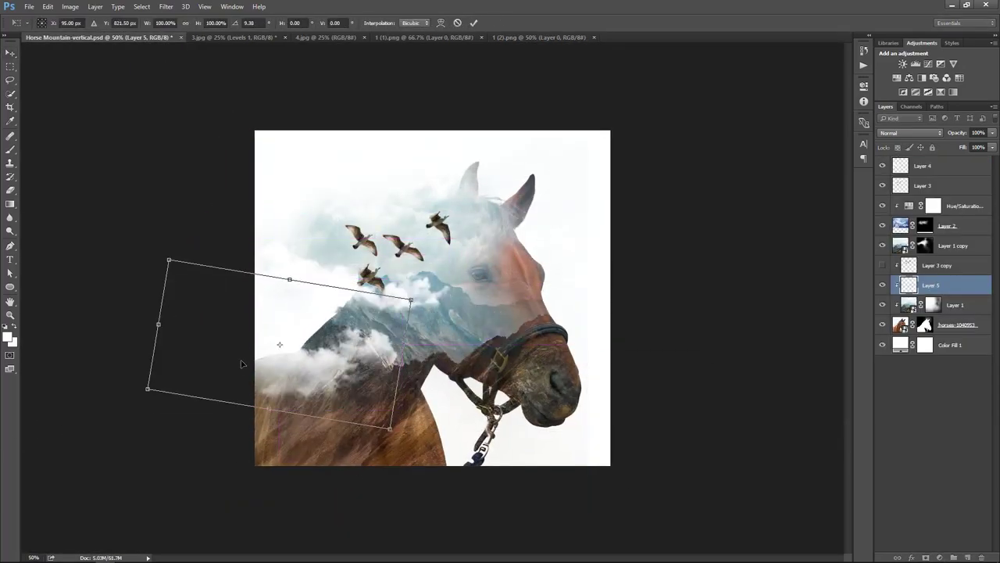
key("Return")
mouse_move(485, 348)
left_mouse_down()
mouse_move(592, 284)
mouse_move(530, 457)
mouse_move(320, 489)
mouse_move(573, 420)
left_mouse_up()
Step: Fit the image to the window and nudge the seagulls up and to the left
key("ctrl+0")
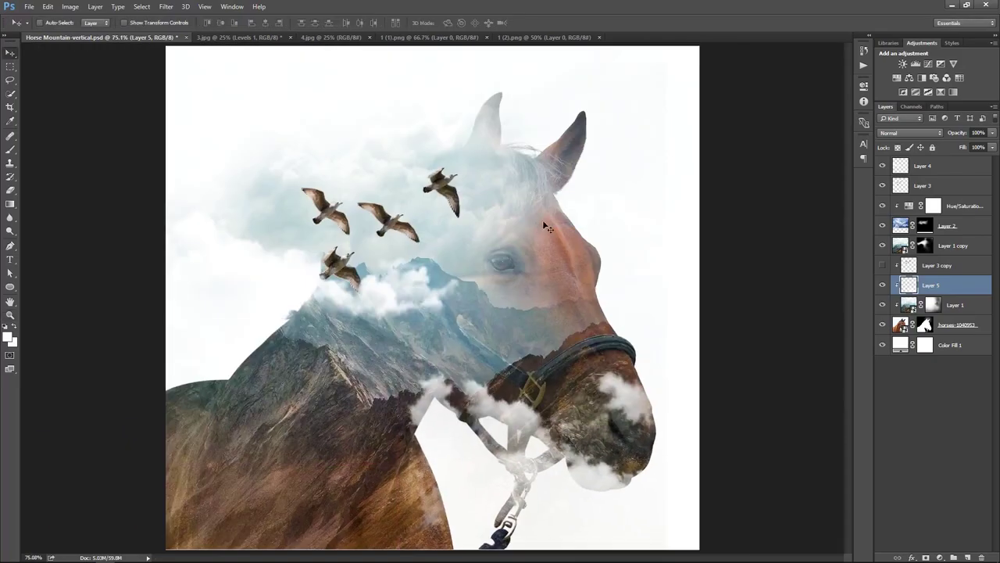
left_click(513, 37)
key("ctrl+w")
mouse_move(458, 202)
left_mouse_down()
mouse_move(410, 189)
mouse_move(402, 205)
mouse_move(440, 226)
left_mouse_up()
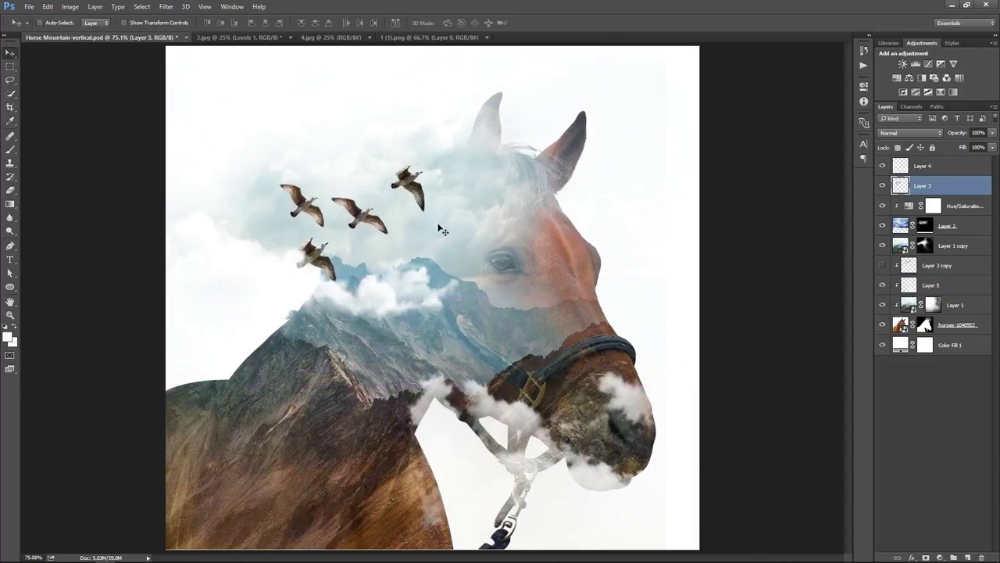
Step: Create a merged copy of all visible layers named 'final' and duplicate it
key("ctrl+shift+alt+e")
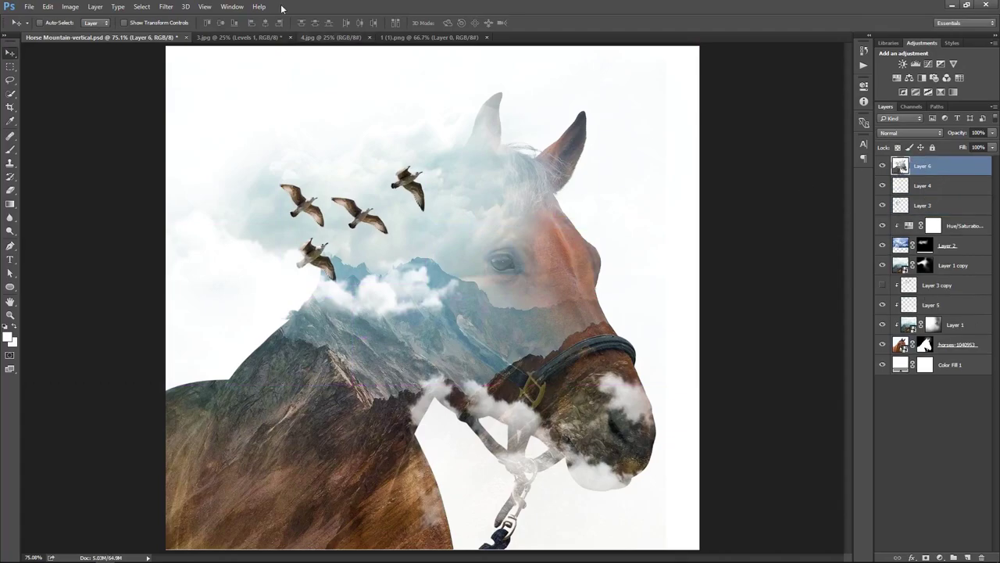
type("final")
key("Return")
left_click_drag(924, 165, 967, 557)
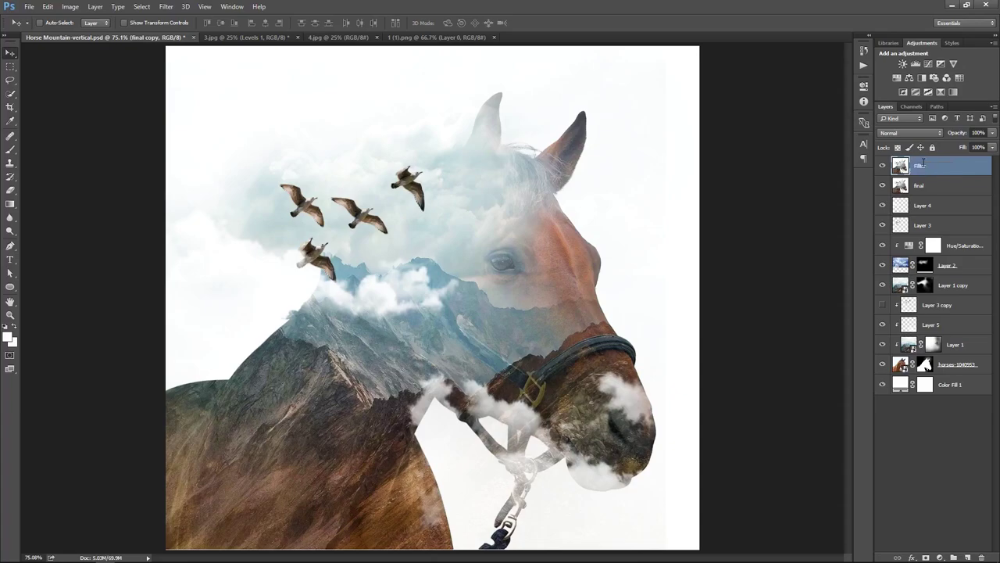
Step: In the Camera Raw Filter, warm the image, adjust tint and exposure, darken shadows and add clarity
left_click(166, 6)
left_click(195, 64)
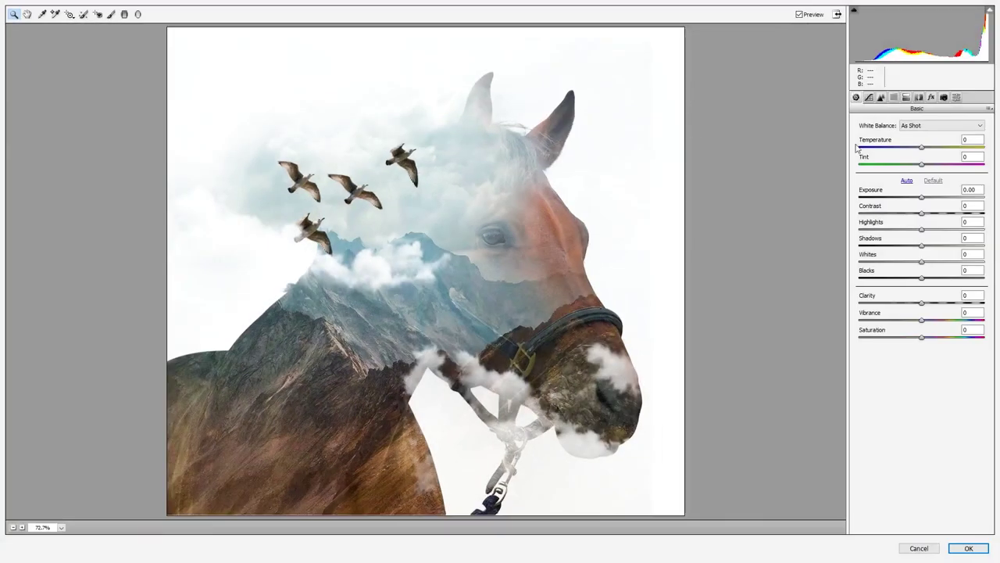
mouse_move(922, 147)
left_mouse_down()
mouse_move(916, 165)
mouse_move(934, 168)
left_mouse_up()
mouse_move(925, 202)
left_mouse_down()
mouse_move(891, 229)
mouse_move(910, 241)
left_mouse_up()
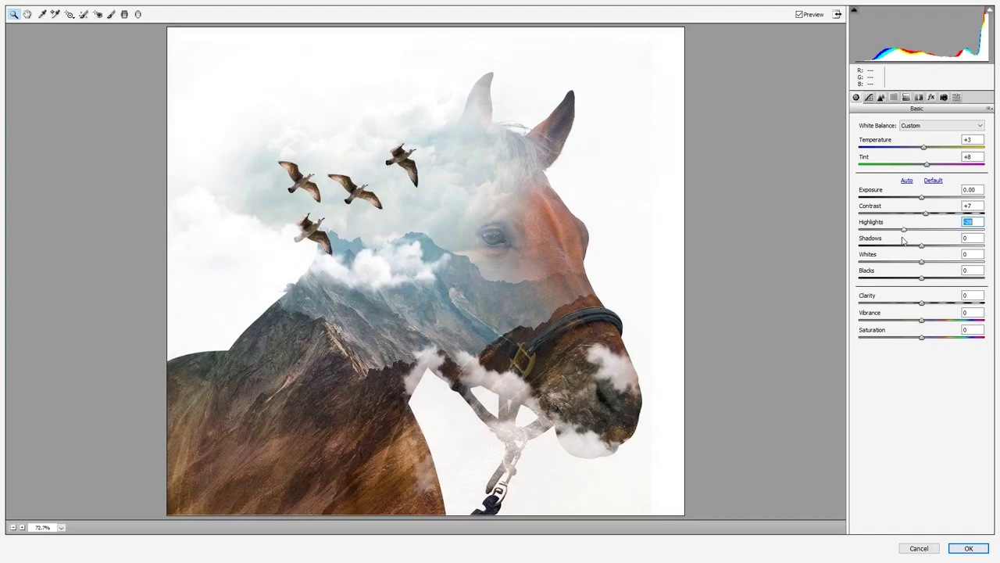
left_click_drag(924, 247, 898, 246)
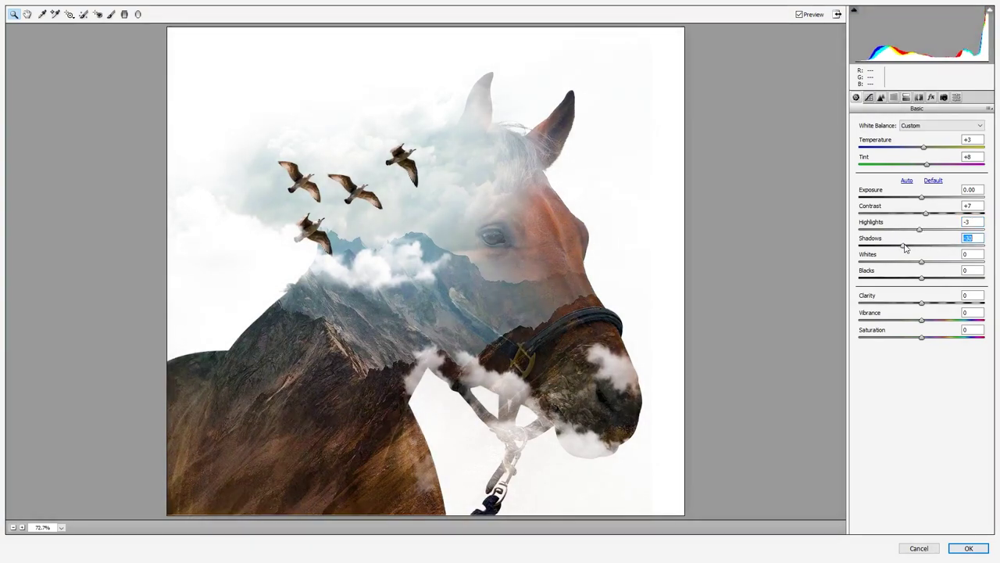
left_click_drag(932, 304, 936, 304)
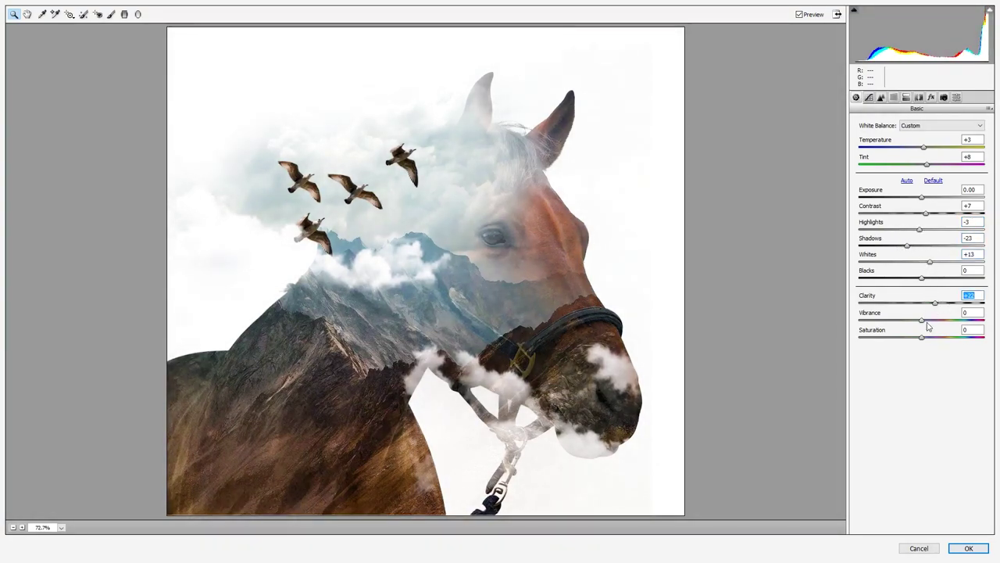
Step: Adjust curve highlights, reduce luminance noise, shift Aqua and Blue hues, then apply the Camera Raw grade
key("ctrl+alt+2")
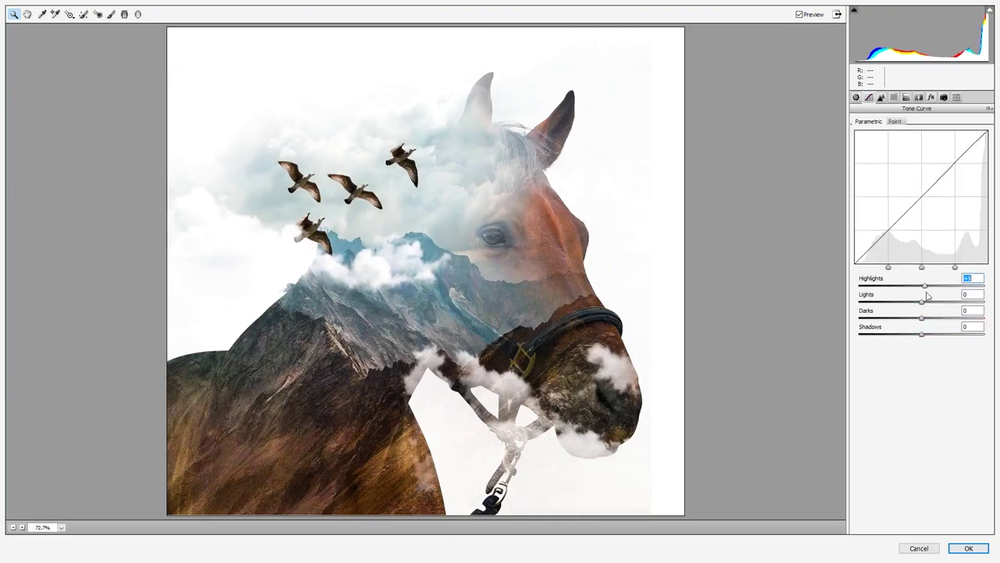
left_click_drag(927, 296, 919, 305)
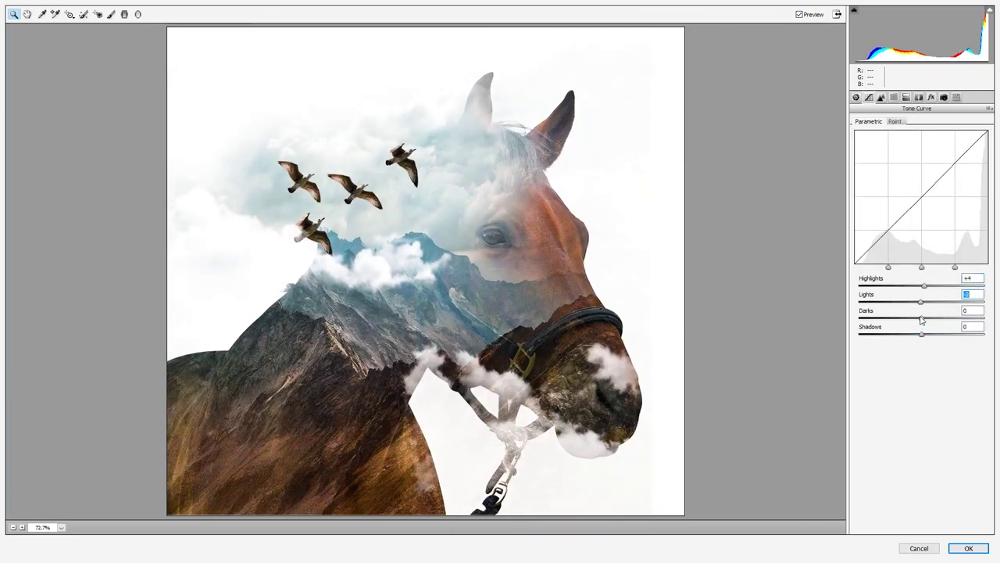
key("ctrl+alt+3")
left_click_drag(903, 223, 893, 226)
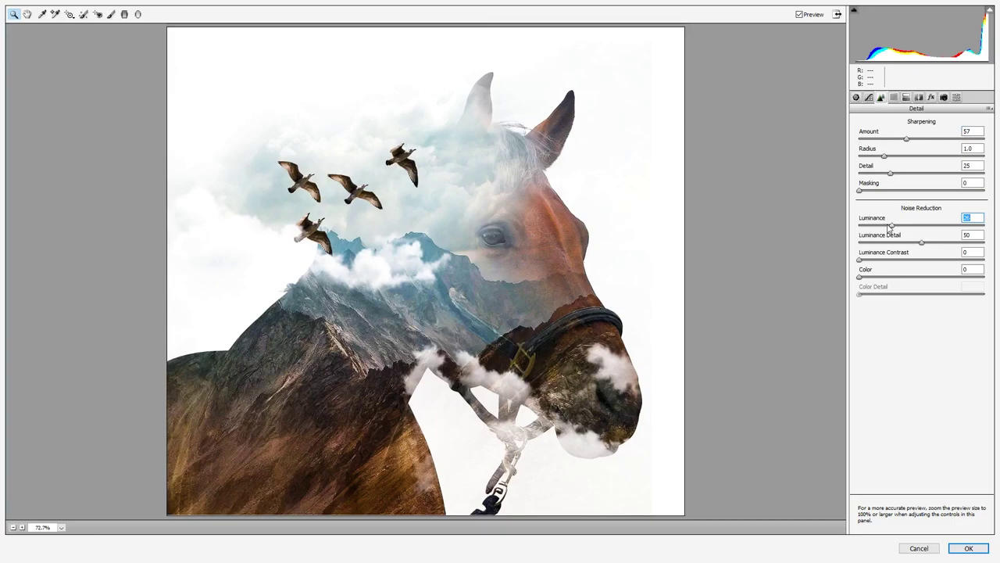
left_click(894, 98)
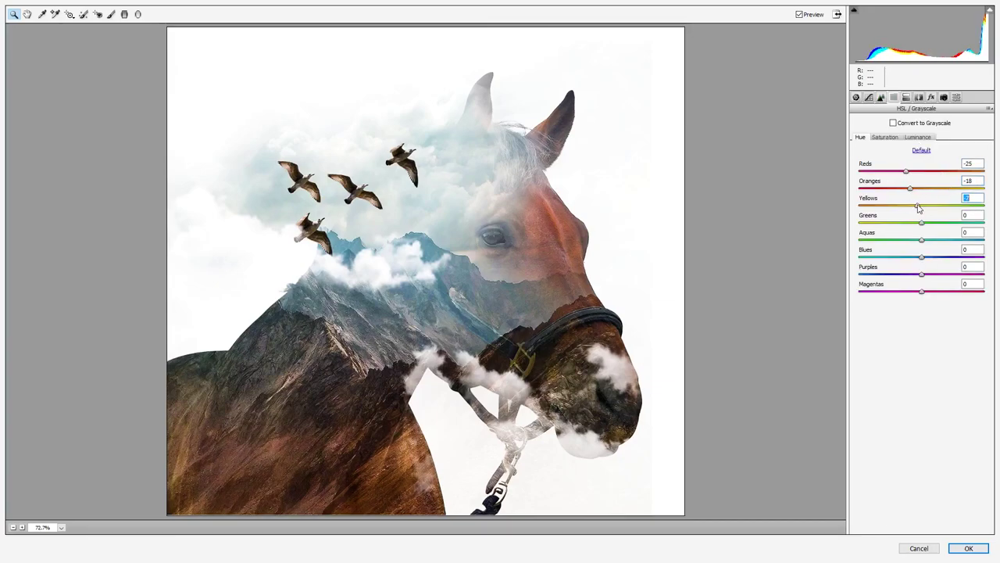
left_click_drag(923, 240, 948, 241)
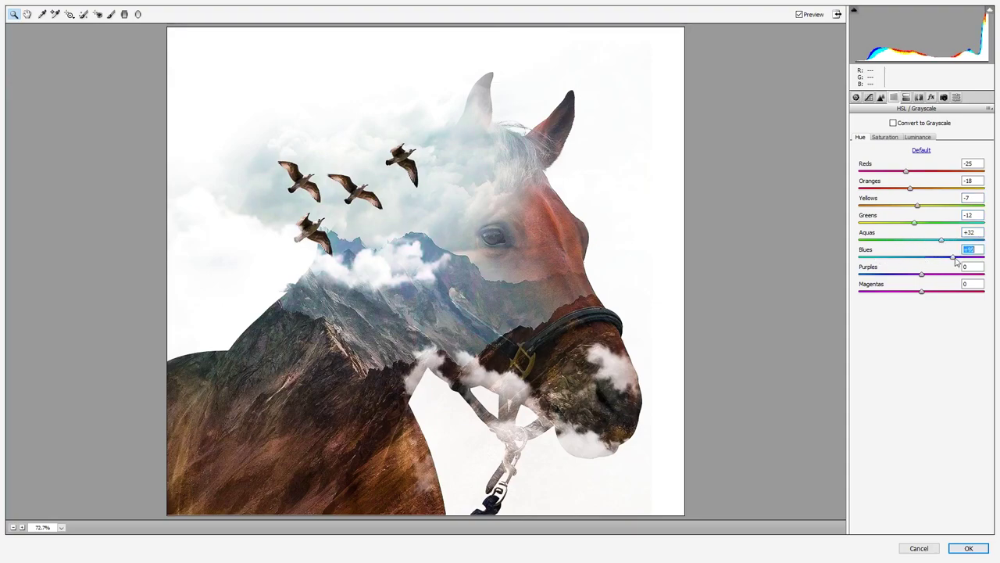
left_click_drag(954, 257, 909, 258)
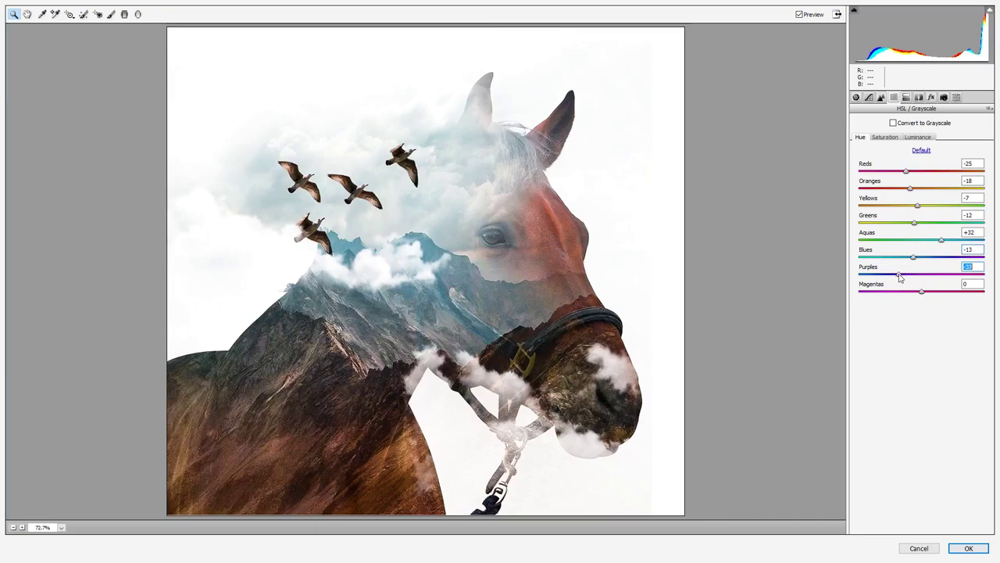
key("Return")
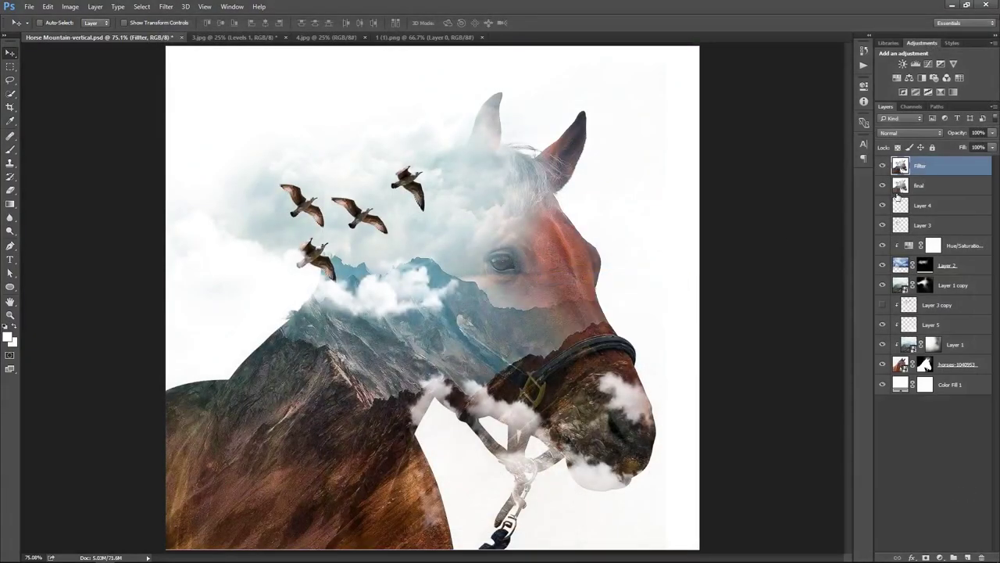
Step: Add a Color Lookup adjustment layer using the 3Strip.look table
left_click(940, 557)
left_click(915, 484)
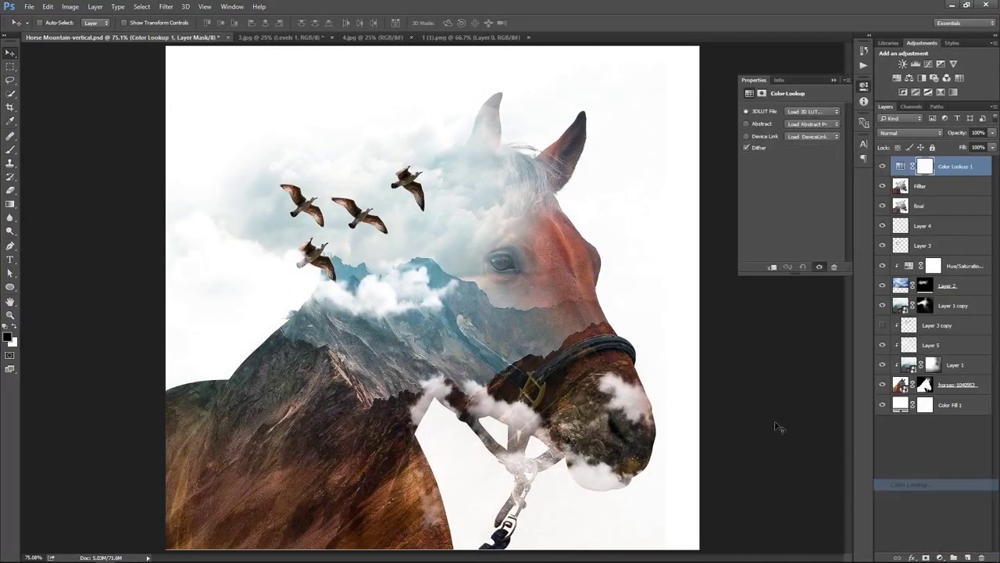
left_click(799, 117)
left_click(805, 160)
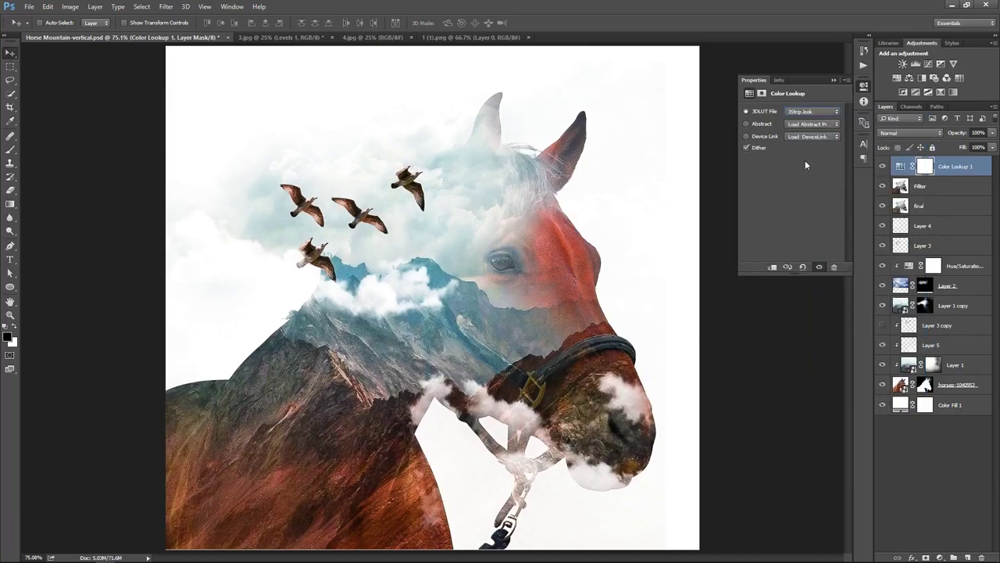
Step: Add a second Color Lookup using 2Strip.look and set its opacity to 20%
left_click(939, 557)
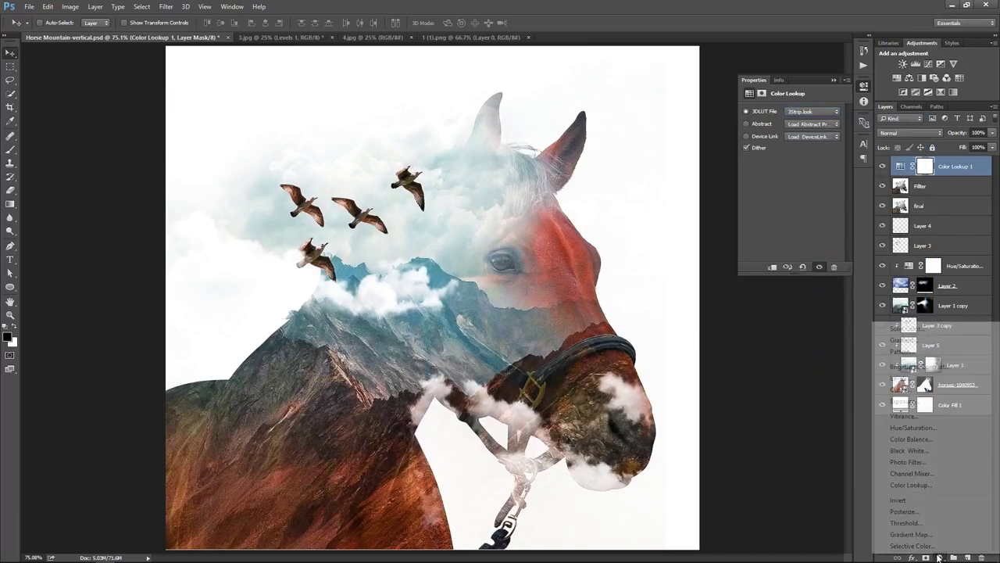
left_click(922, 488)
left_click(799, 111)
left_click(813, 151)
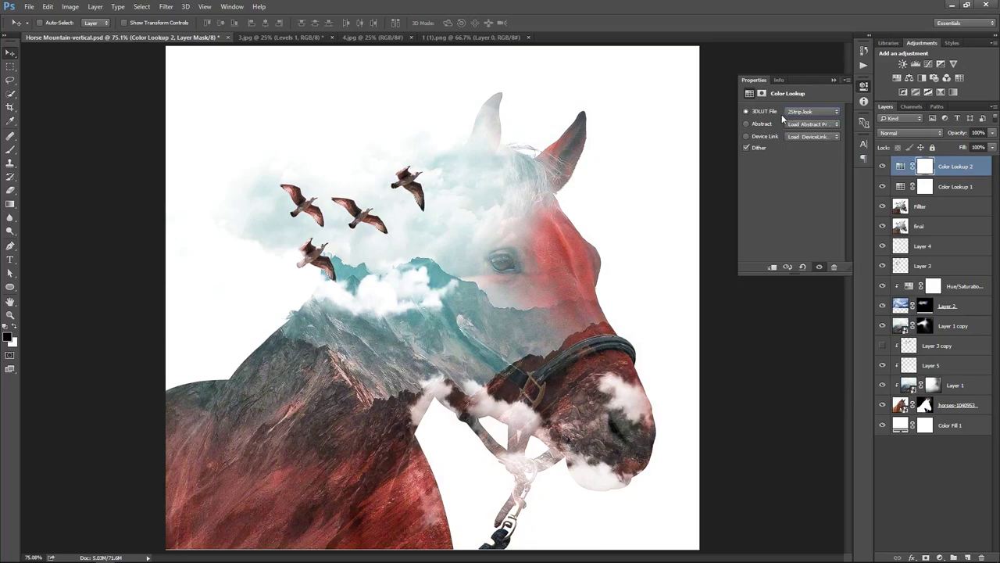
left_click(953, 173)
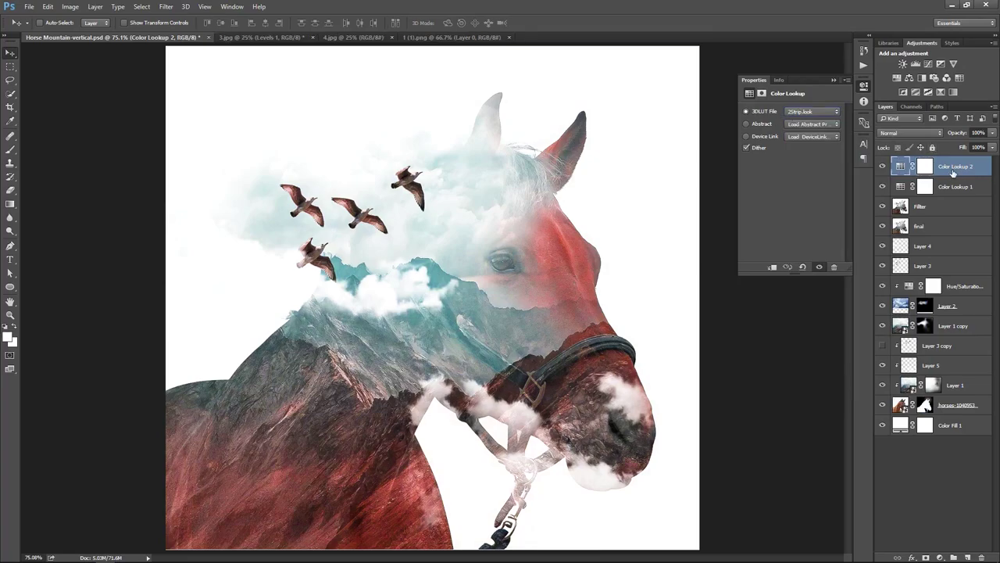
key("2")
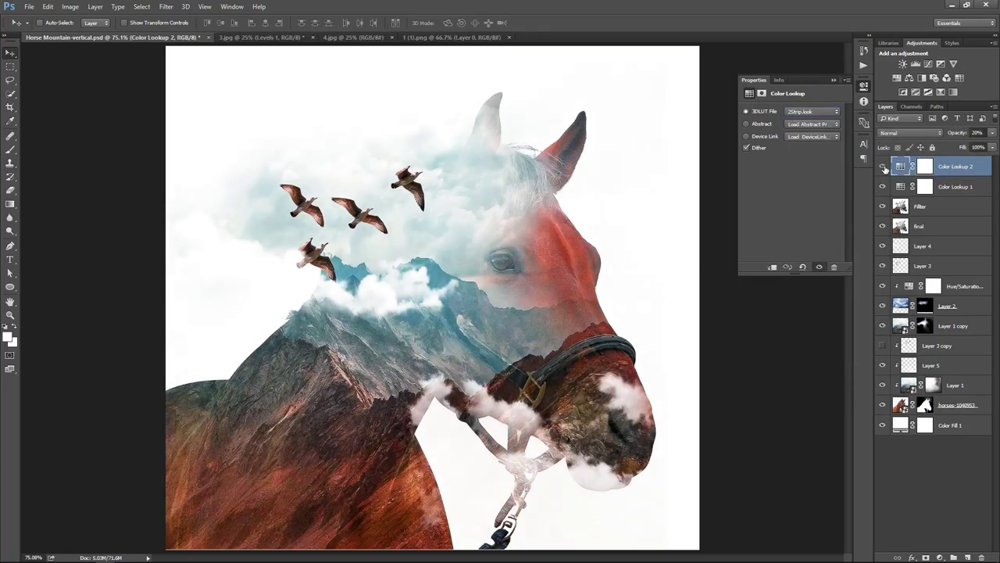
Step: Set the Color Lookup 1 layer's opacity to 50%
left_click(944, 193)
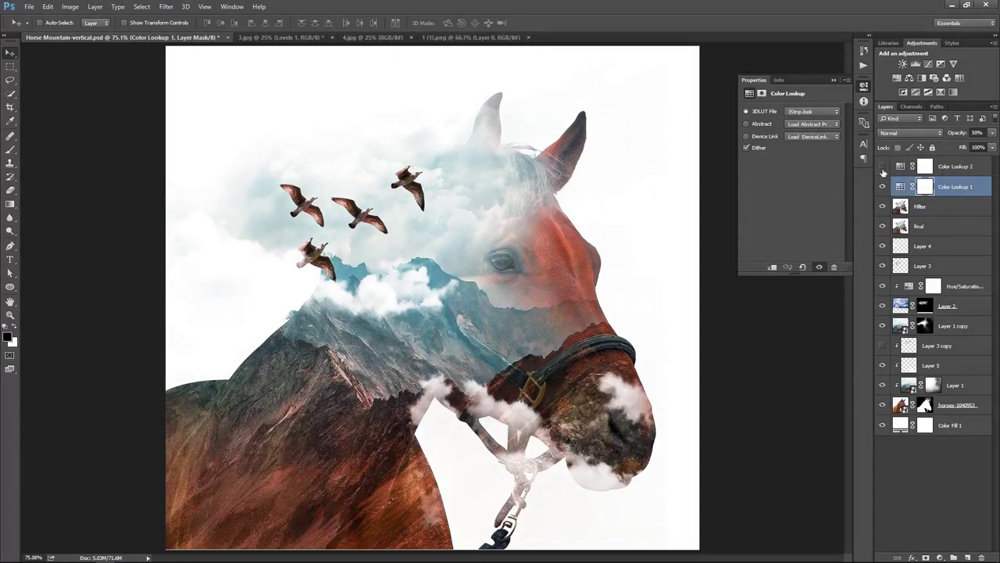
right_click(348, 158)
left_click(375, 170)
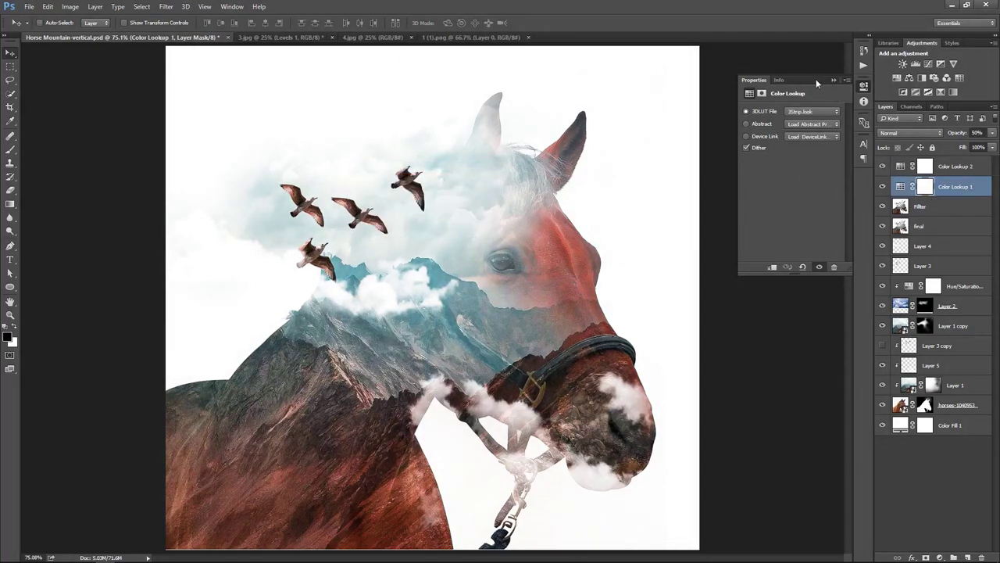